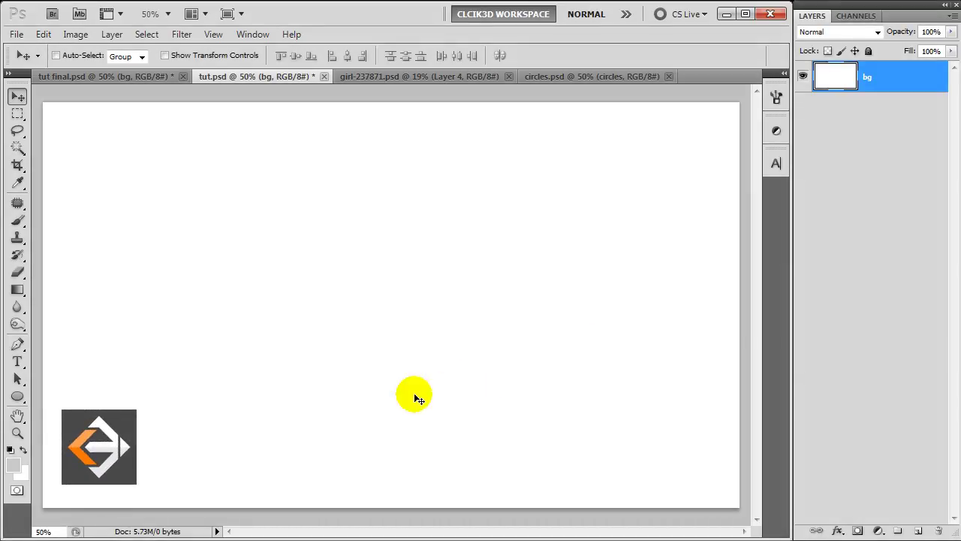
Step: Set the foreground colour to light grey #c8c8c8 and fill the bg layer with it
key("i")
left_click(17, 467)
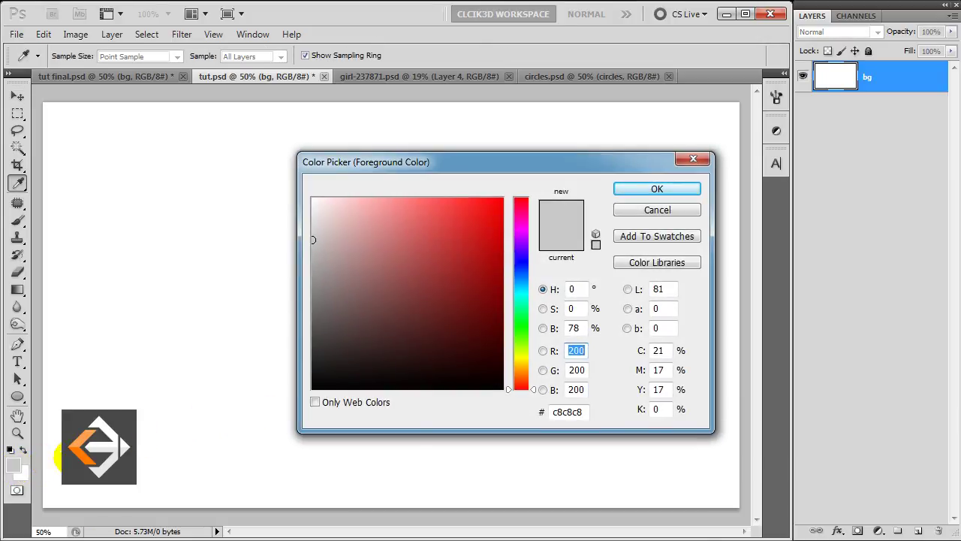
left_click(614, 188)
key("v")
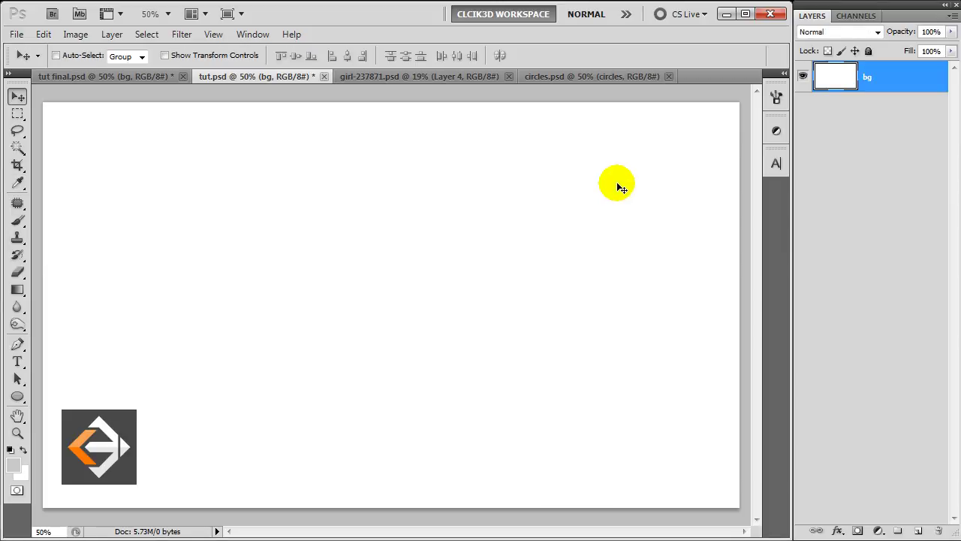
key("alt+BackSpace")
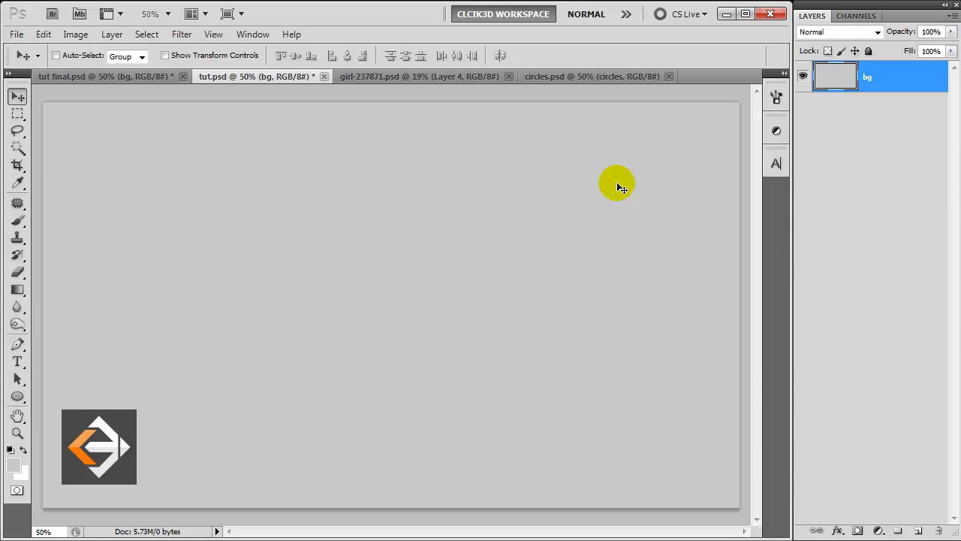
Step: Paste the portrait from girl-237871.psd into tut.psd as a new layer renamed lady
left_click(469, 78)
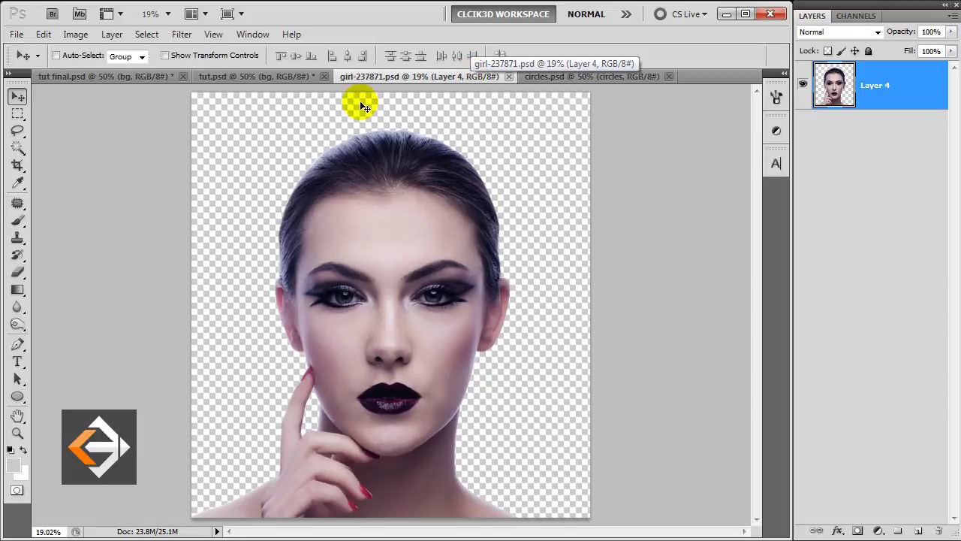
left_click(281, 77)
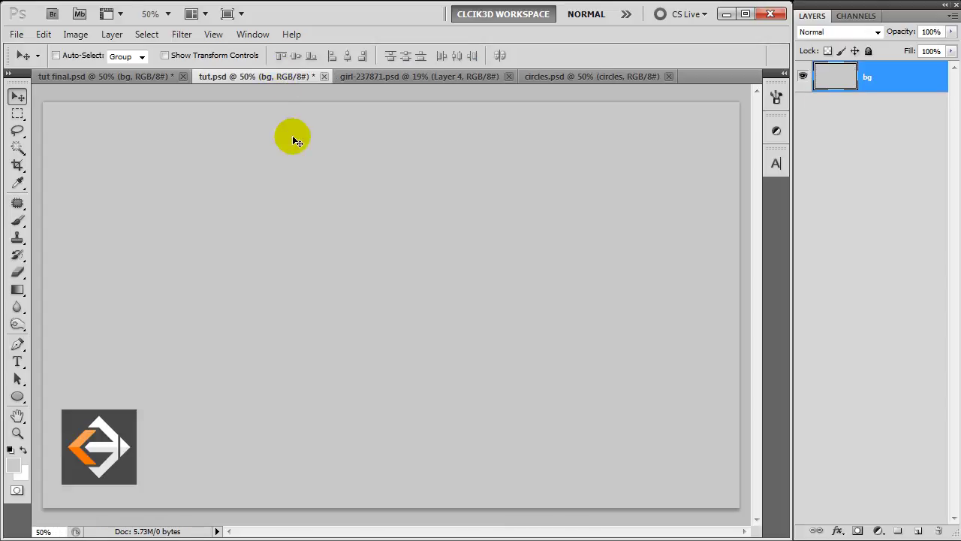
key("ctrl+v")
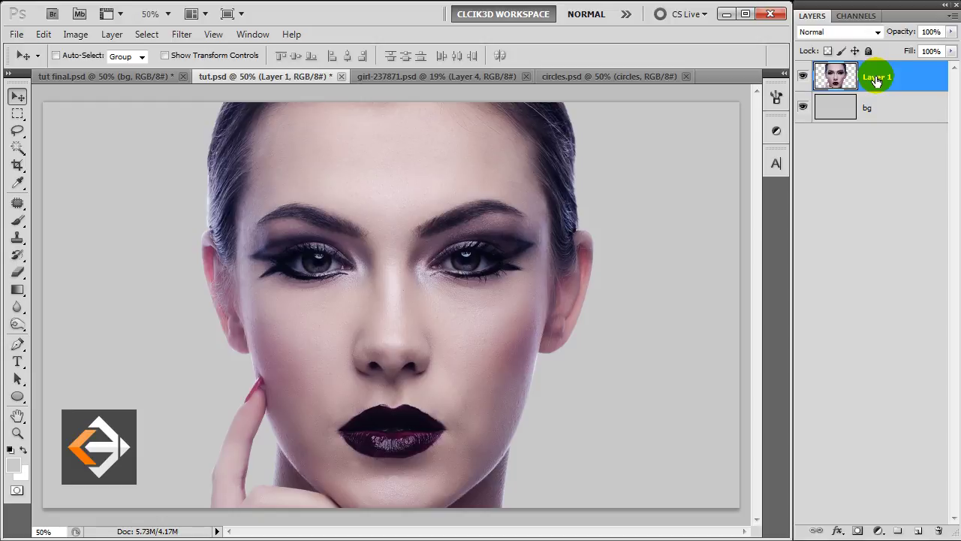
double_click(877, 77)
type("lady")
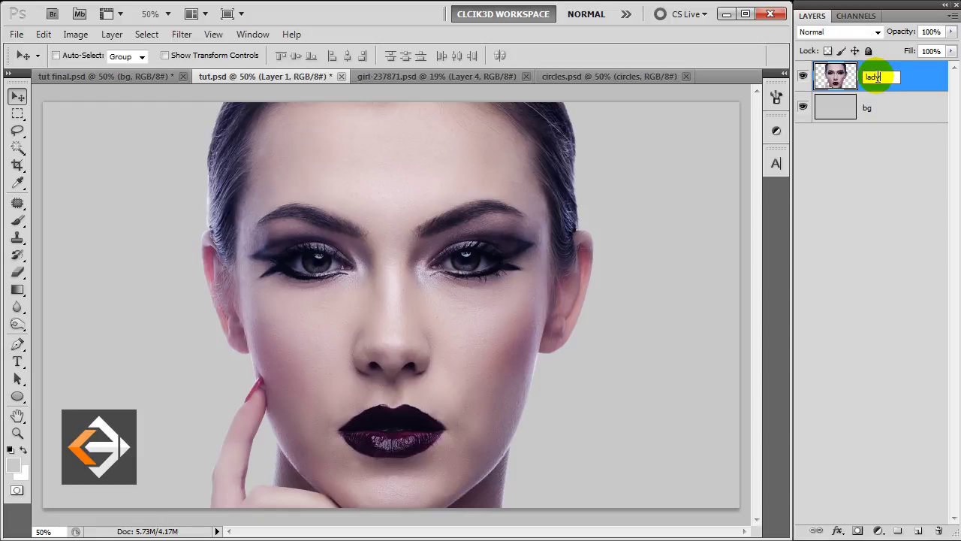
key("Return")
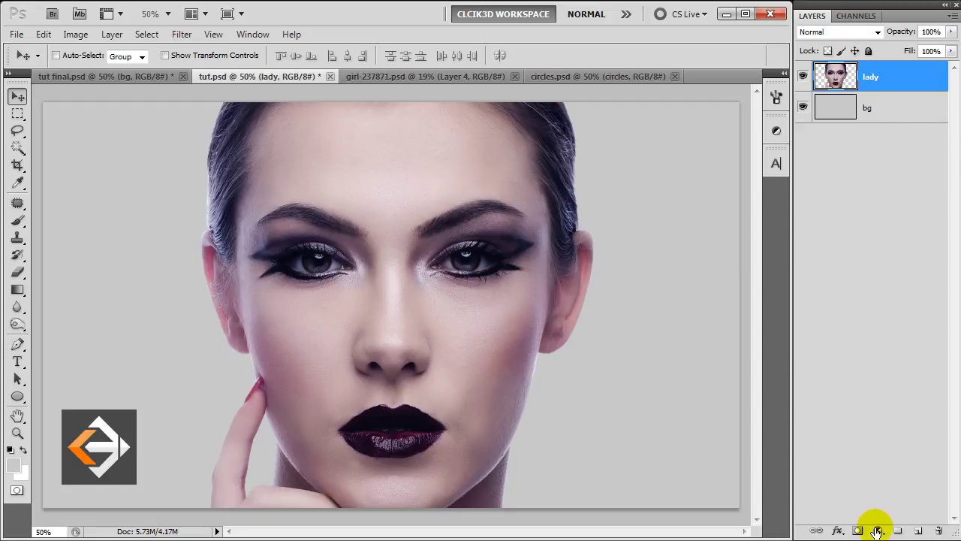
left_click(877, 531)
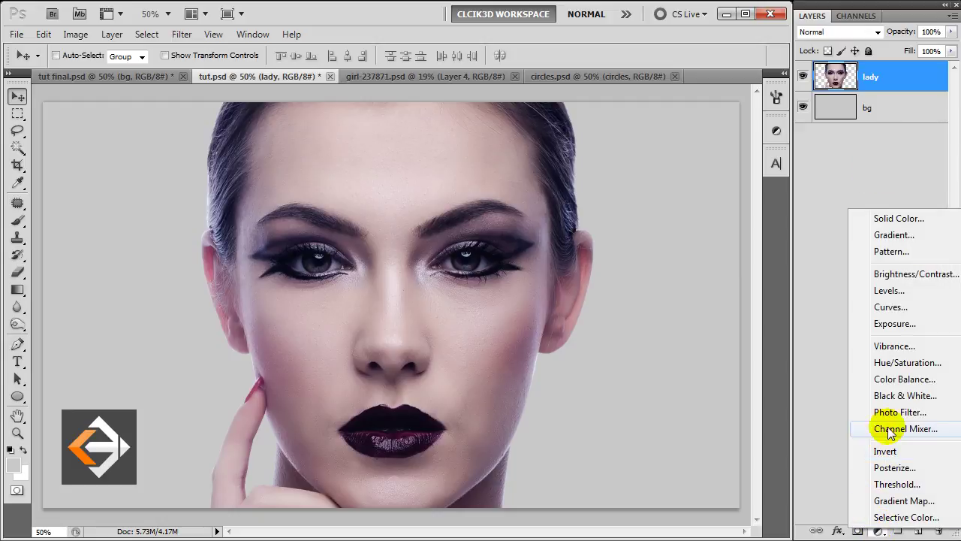
Step: Add a Black & White adjustment layer clipped to the lady portrait
left_click(886, 395)
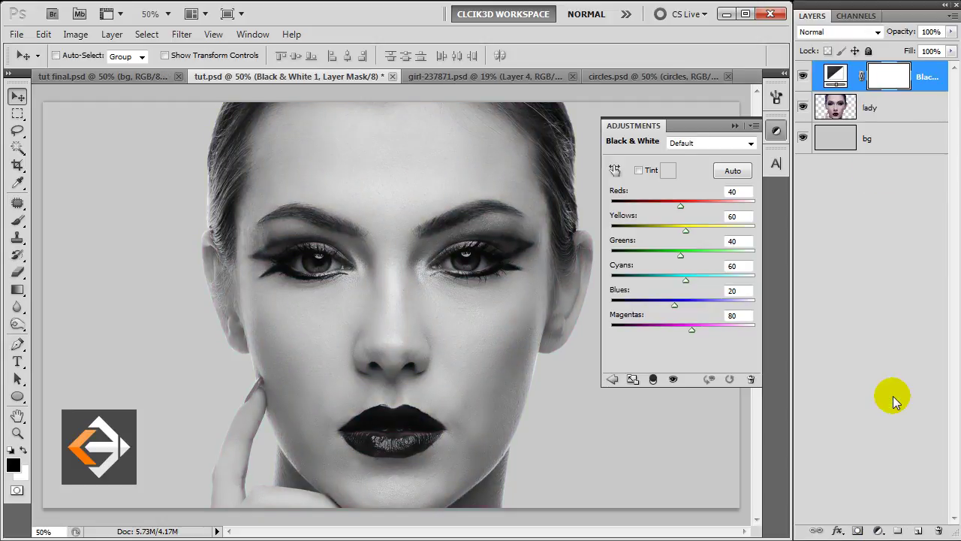
left_click(652, 380)
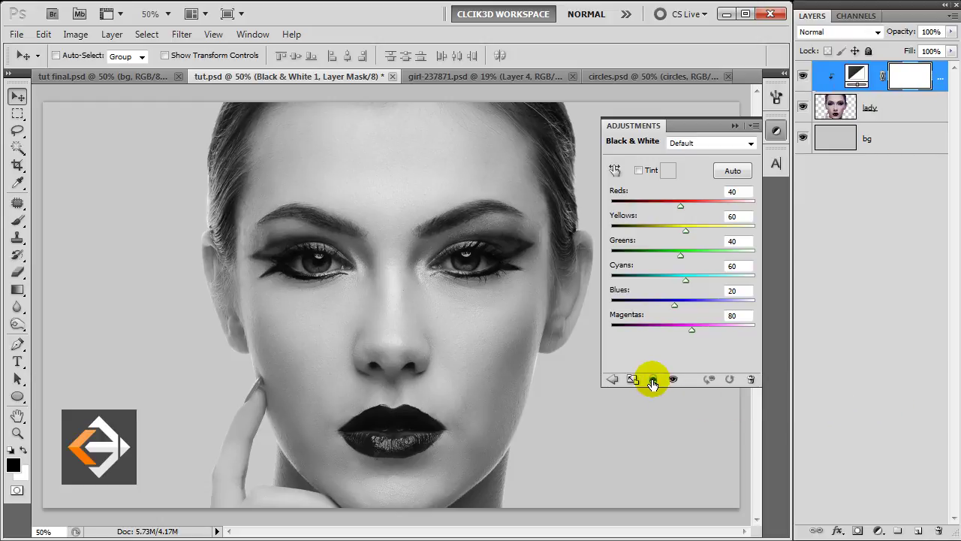
left_click(735, 125)
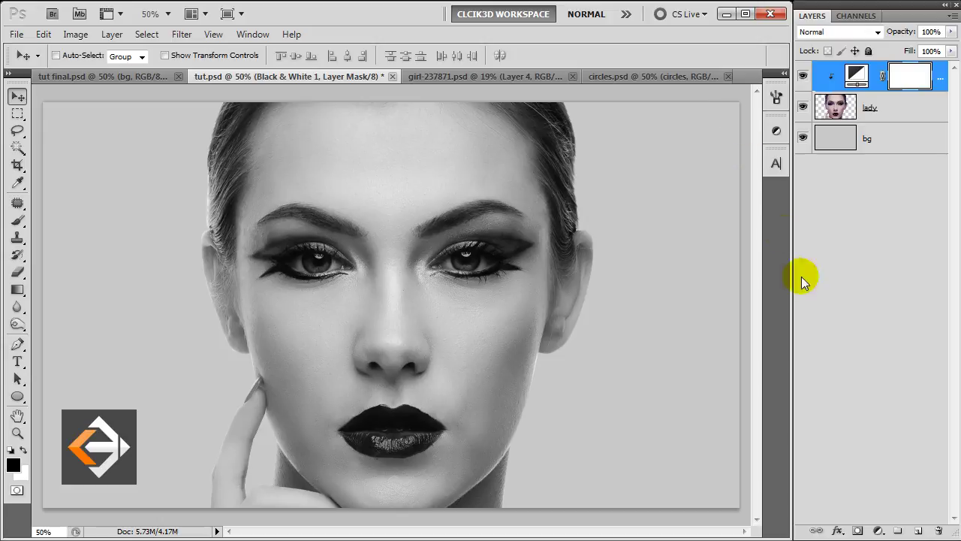
Step: Add a clipped Levels adjustment with black input 9 and gamma .76
left_click(879, 531)
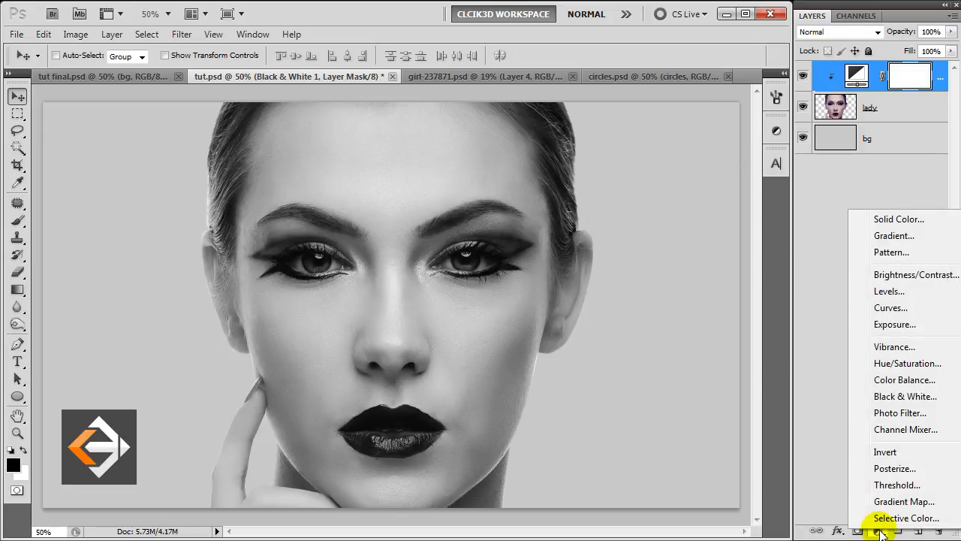
left_click(901, 292)
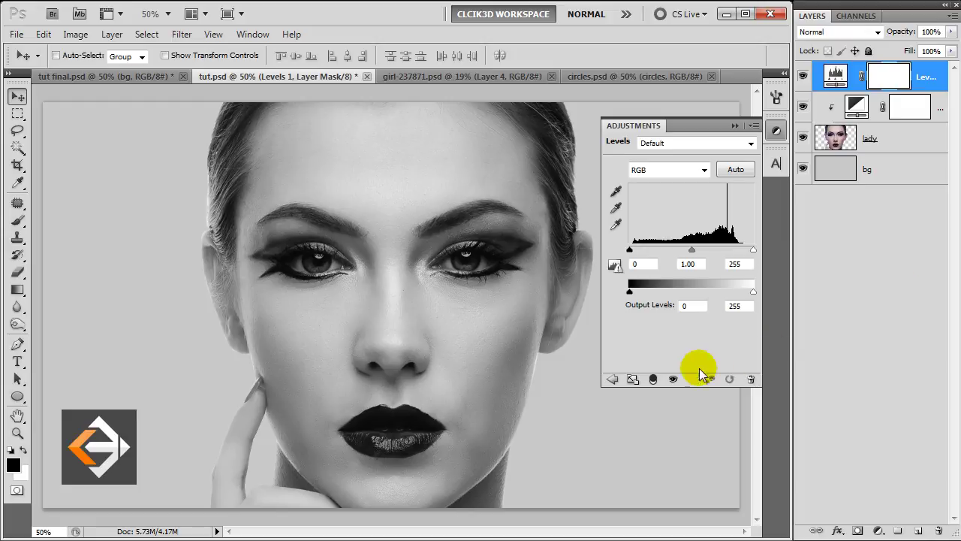
left_click(652, 381)
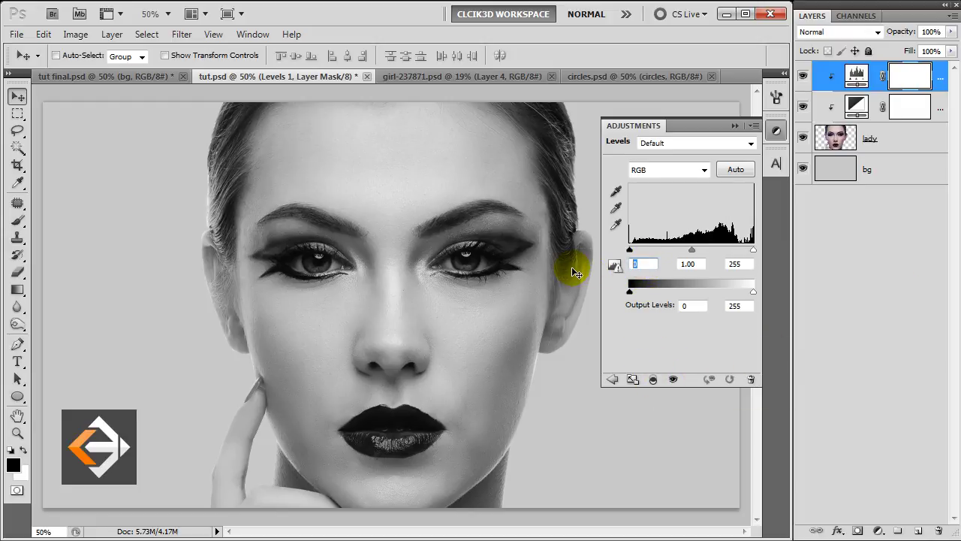
type("9")
key("Tab")
type(".76")
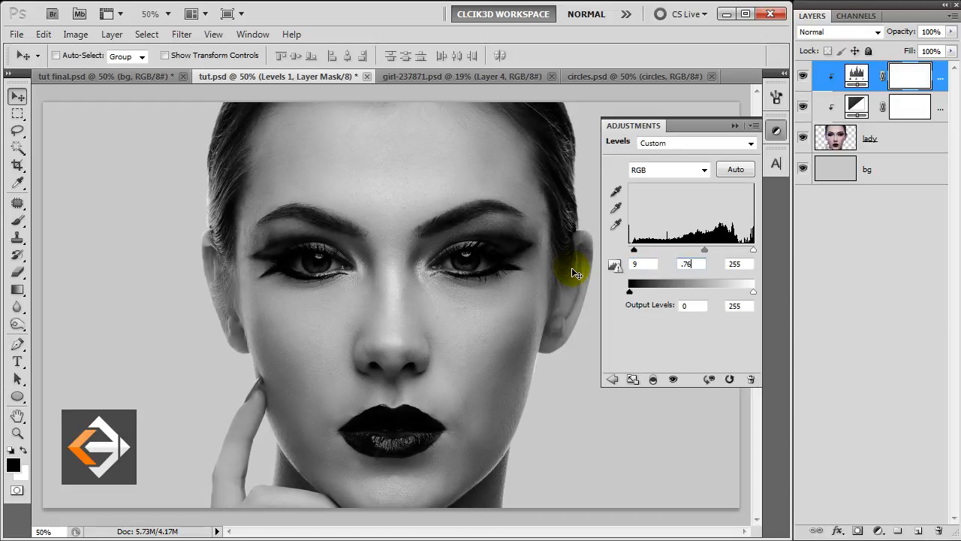
left_click(735, 126)
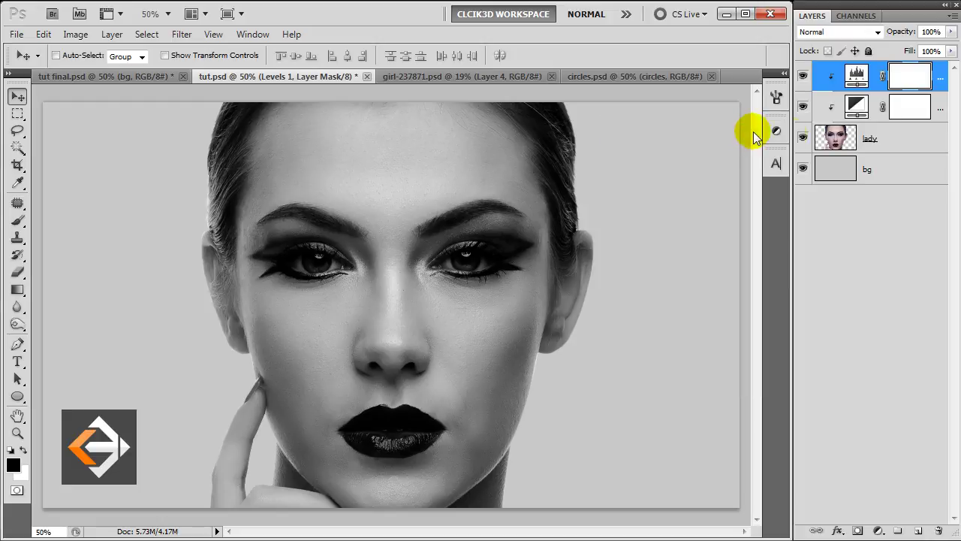
Step: Group the Levels, Black & White and lady layers into a group named work
left_click(899, 140, "shift")
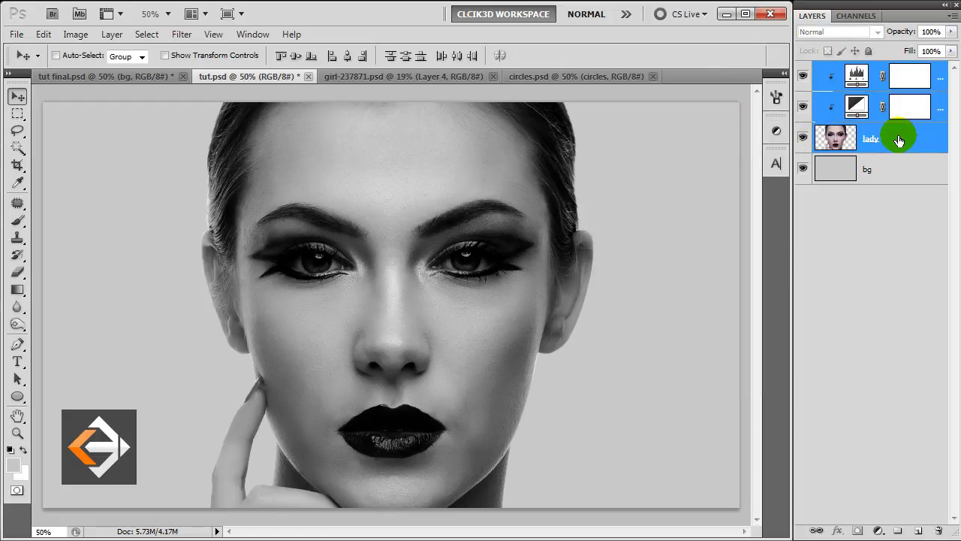
key("ctrl+g")
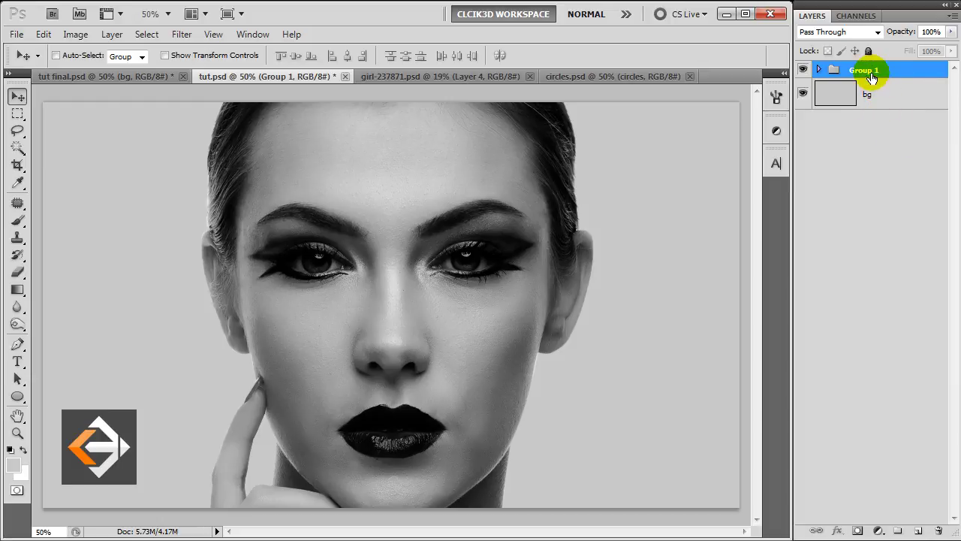
double_click(865, 71)
type("work")
left_click(868, 72)
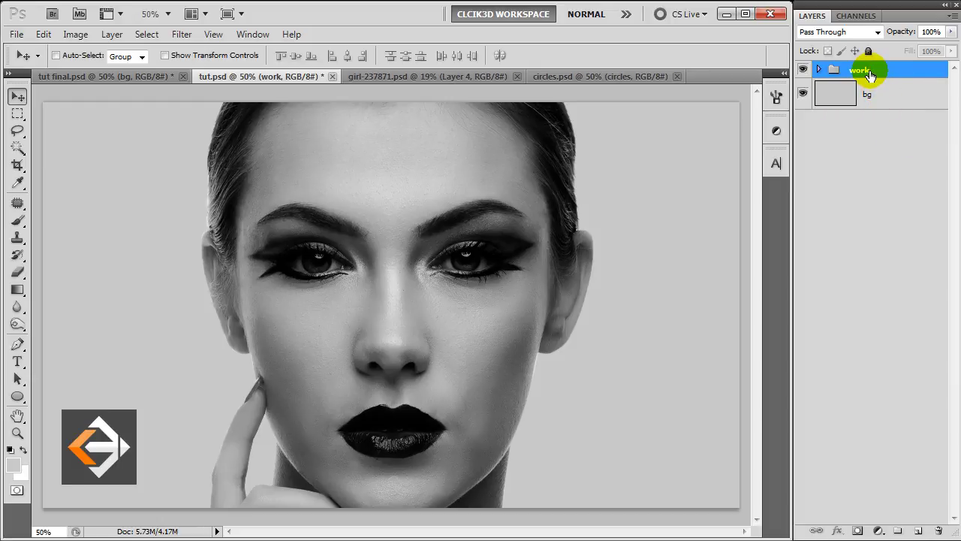
Step: Duplicate the work group and merge the copy into a single layer named final
left_click_drag(870, 75, 922, 530)
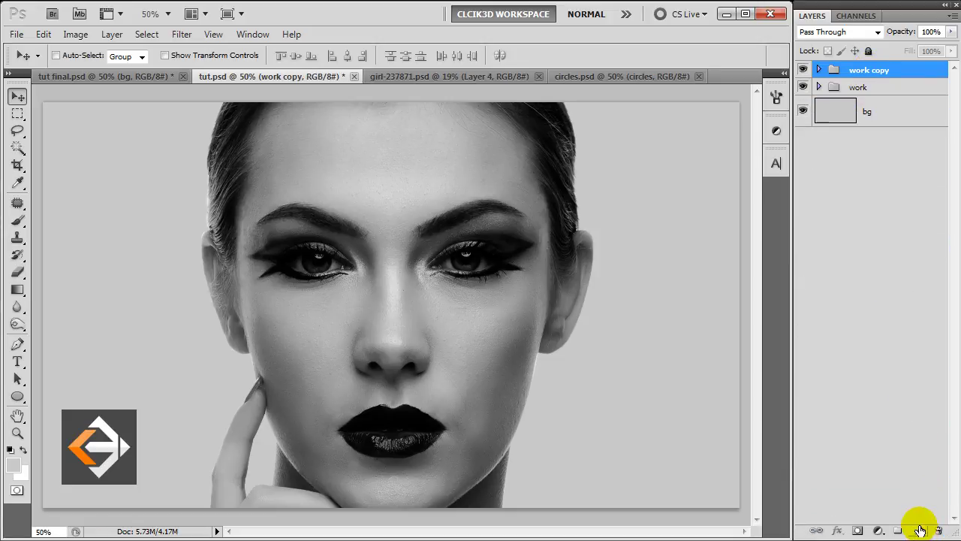
right_click(845, 70)
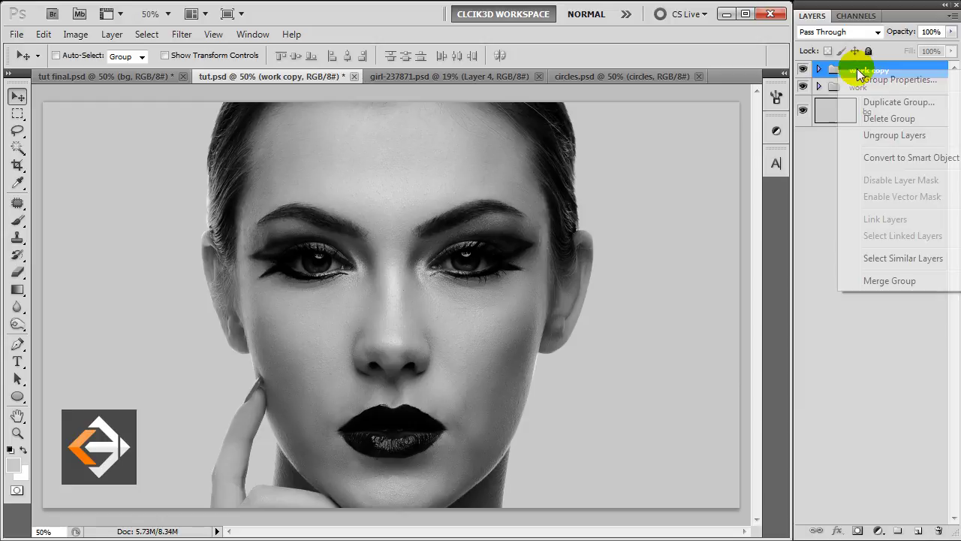
left_click(863, 280)
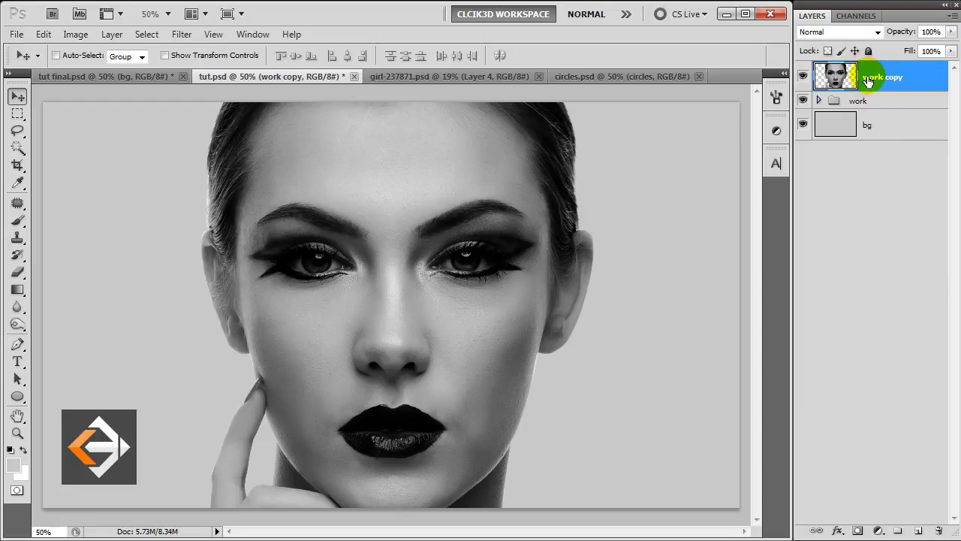
double_click(883, 77)
type("final")
left_click(871, 81)
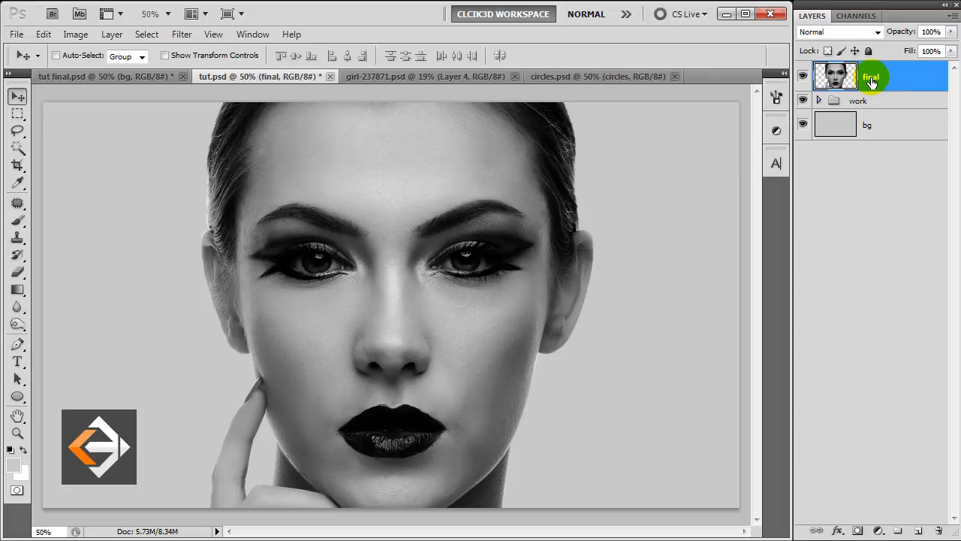
Step: Hide the work group and duplicate final as a layer named scale
left_click(802, 100)
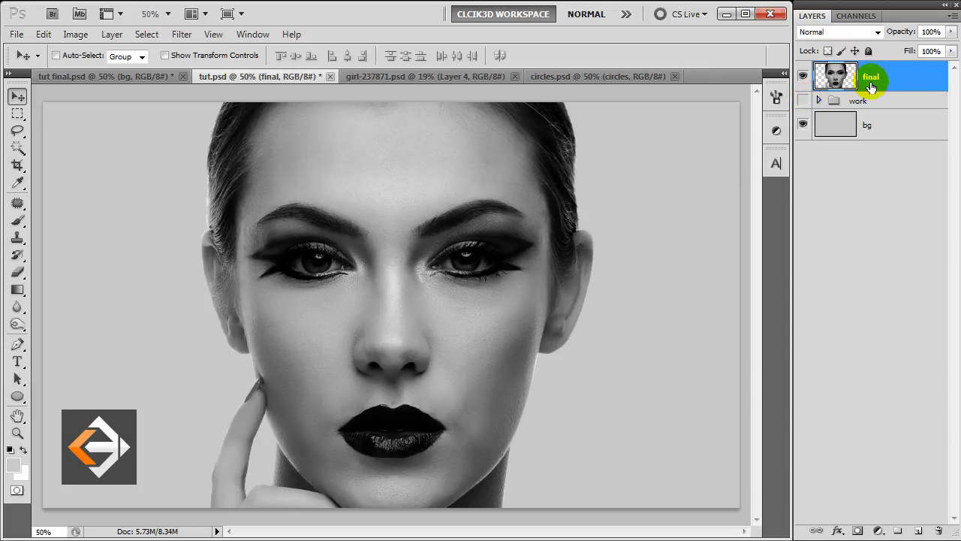
key("ctrl+j")
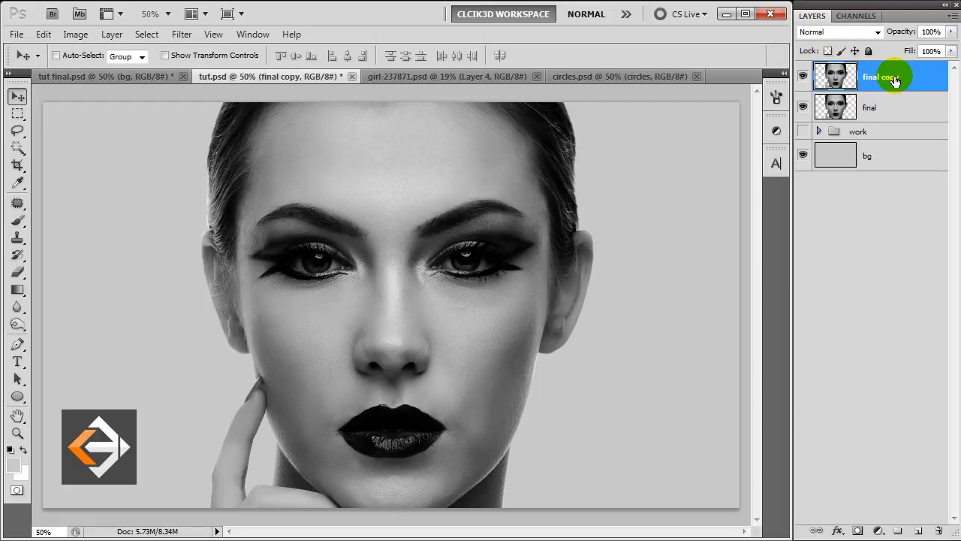
double_click(886, 77)
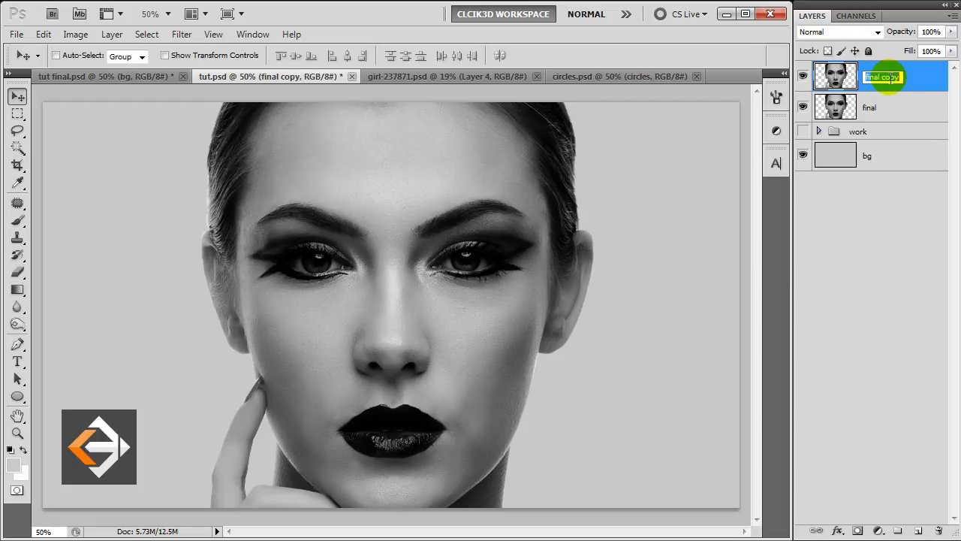
type("scale")
key("Return")
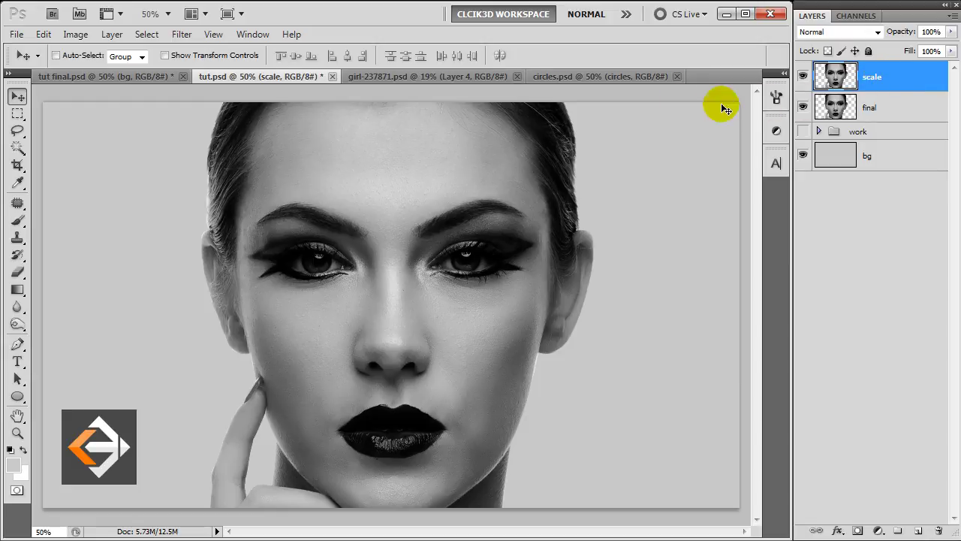
Step: Copy the circles layer from circles.psd into tut.psd, load its rings as a selection, and hide it
left_click(608, 77)
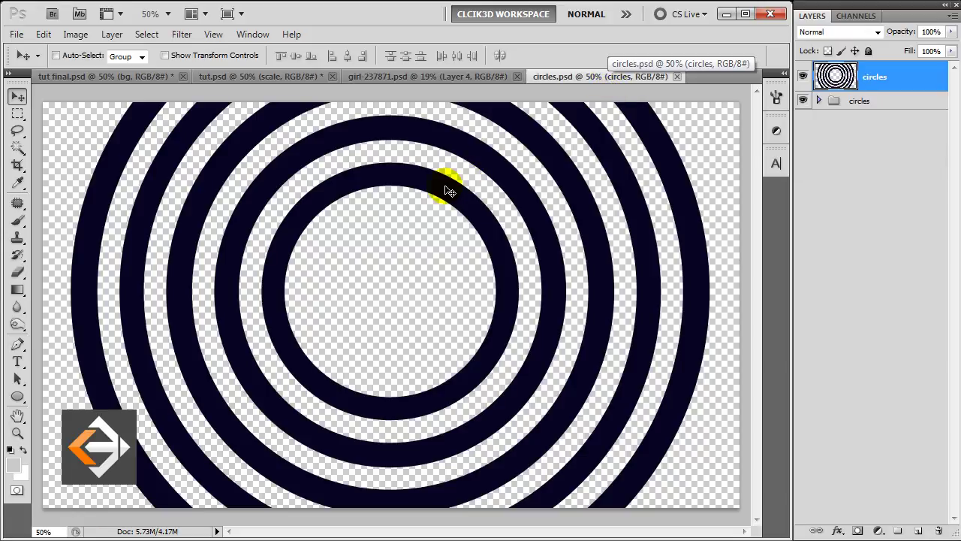
left_click_drag(267, 124, 306, 211)
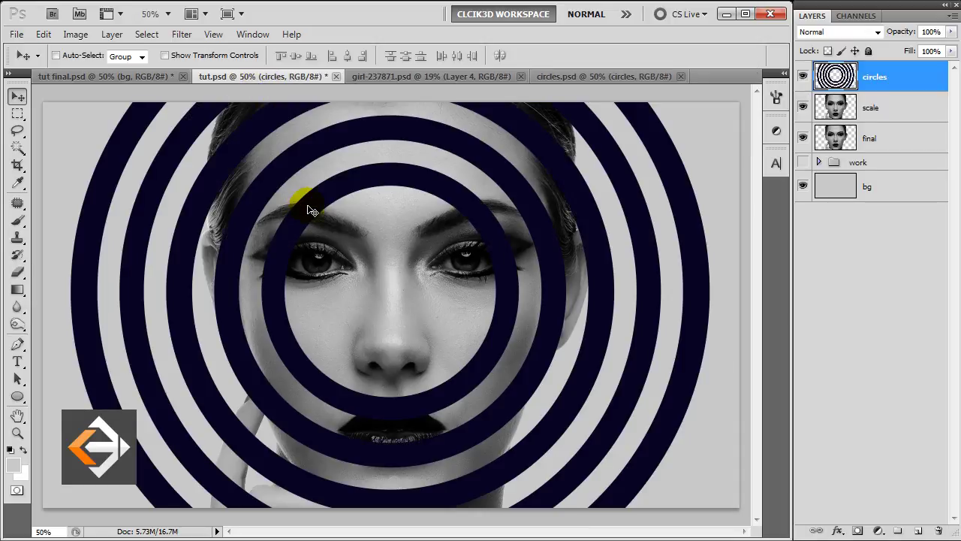
left_click(895, 79)
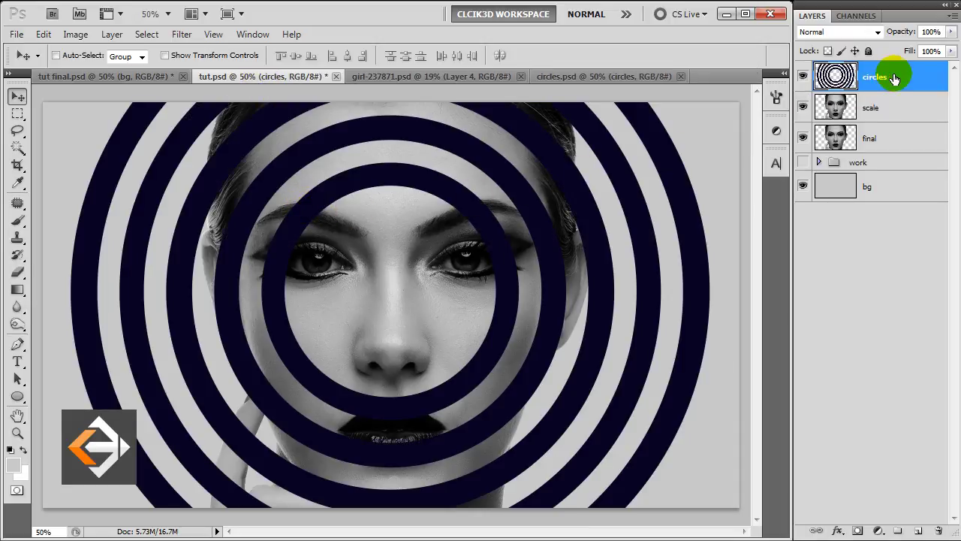
left_click(845, 80, "ctrl")
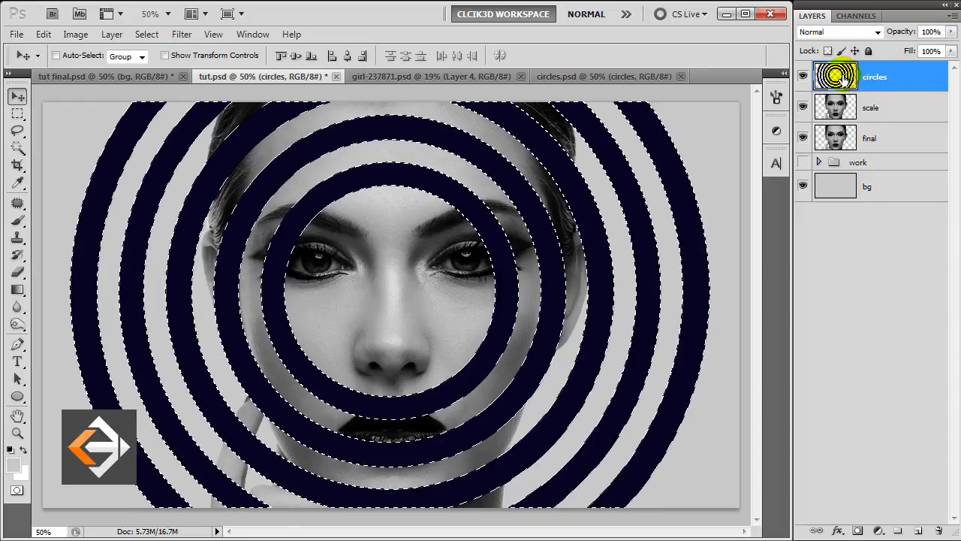
left_click(803, 78)
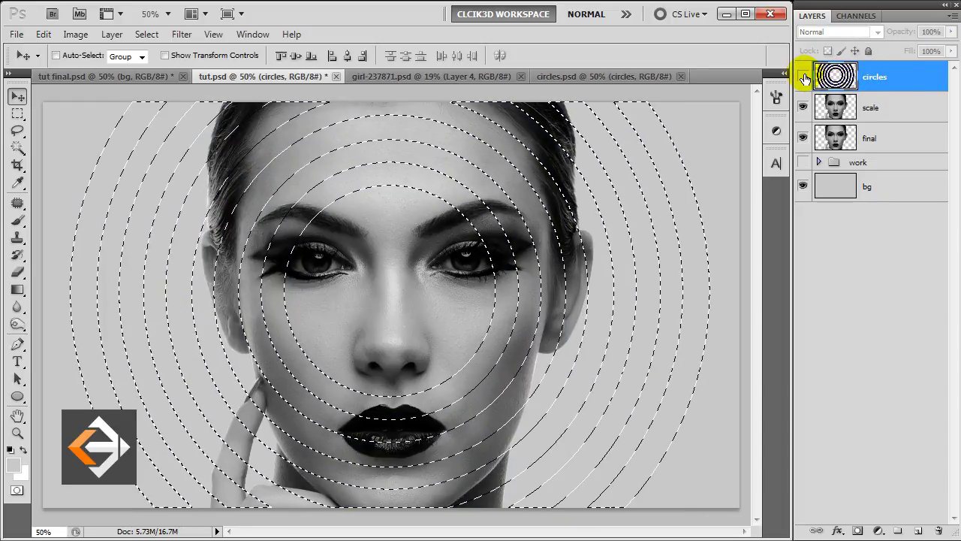
Step: Add the rings selection as a layer mask on scale, then target its image
left_click(894, 106)
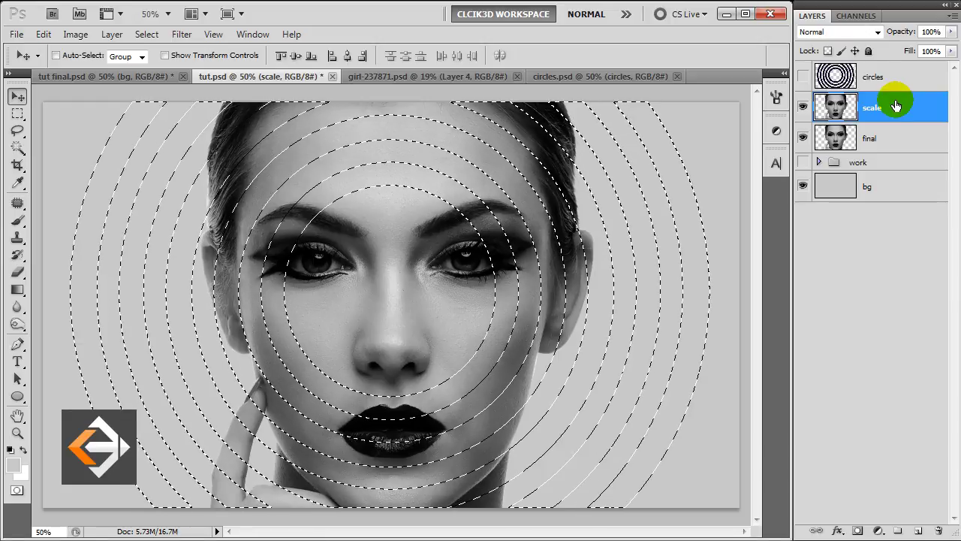
left_click(857, 531)
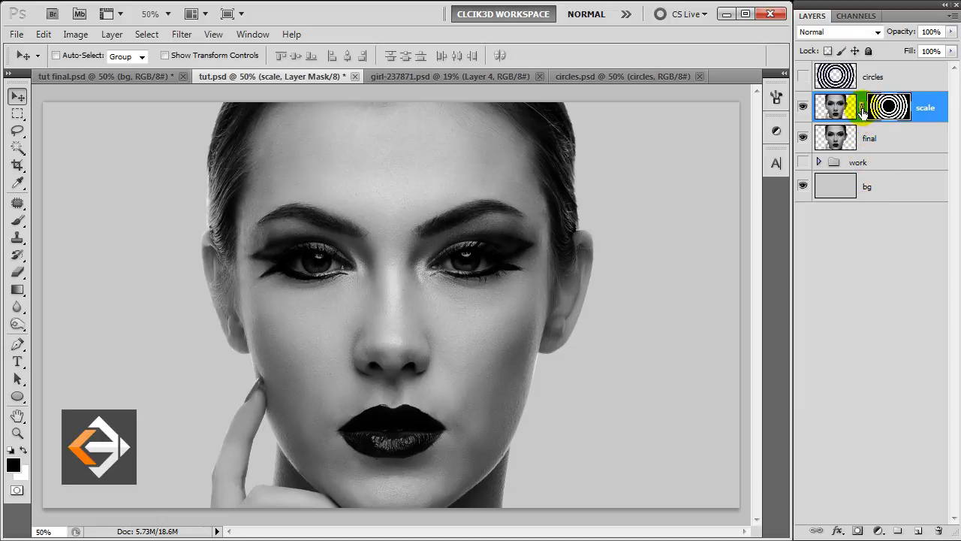
left_click(838, 112)
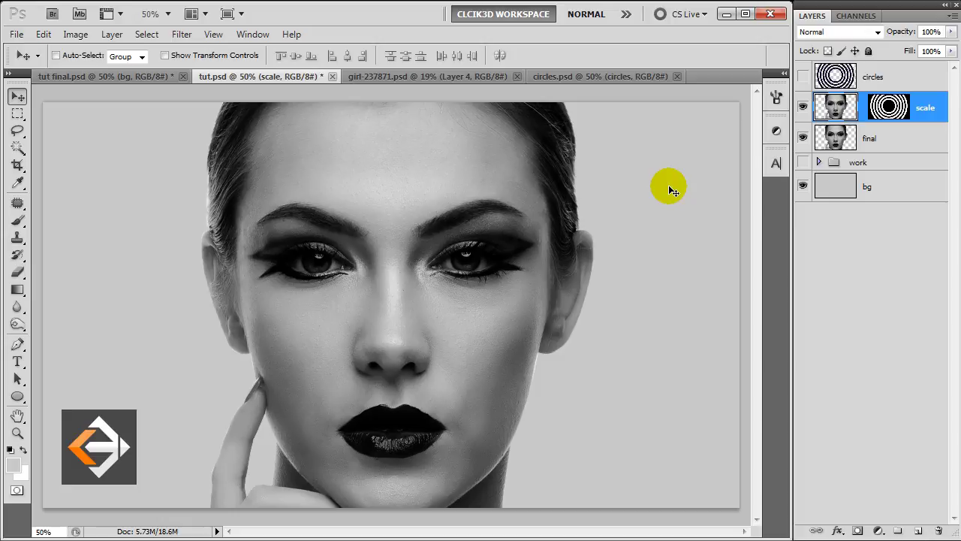
key("ctrl+t")
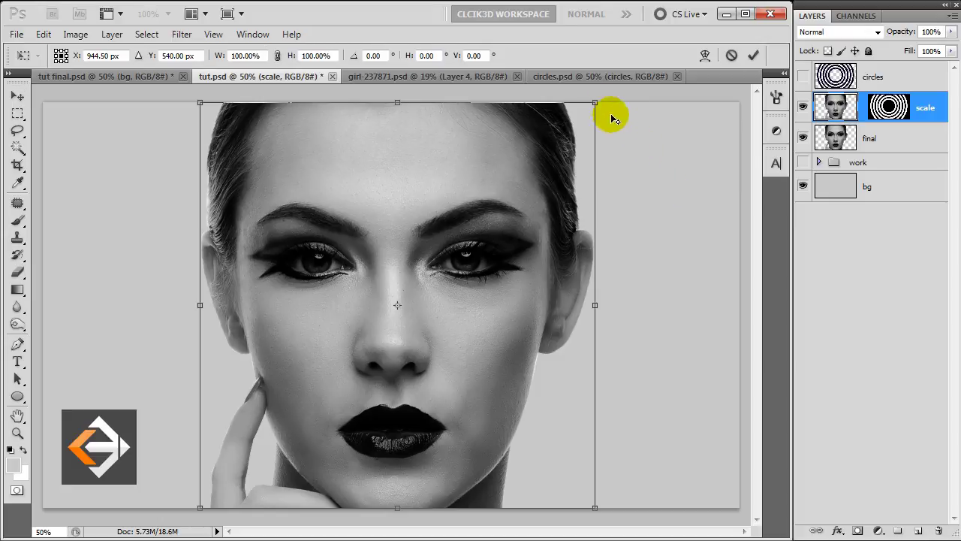
Step: Enlarge the scale portrait to about 134% around its centre and show circles again
left_click_drag(597, 103, 679, 49)
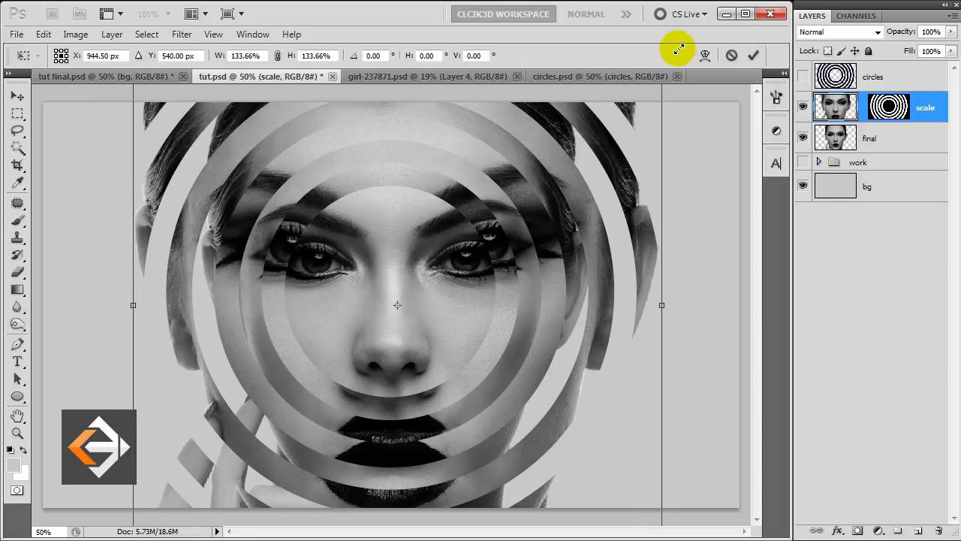
key("Return")
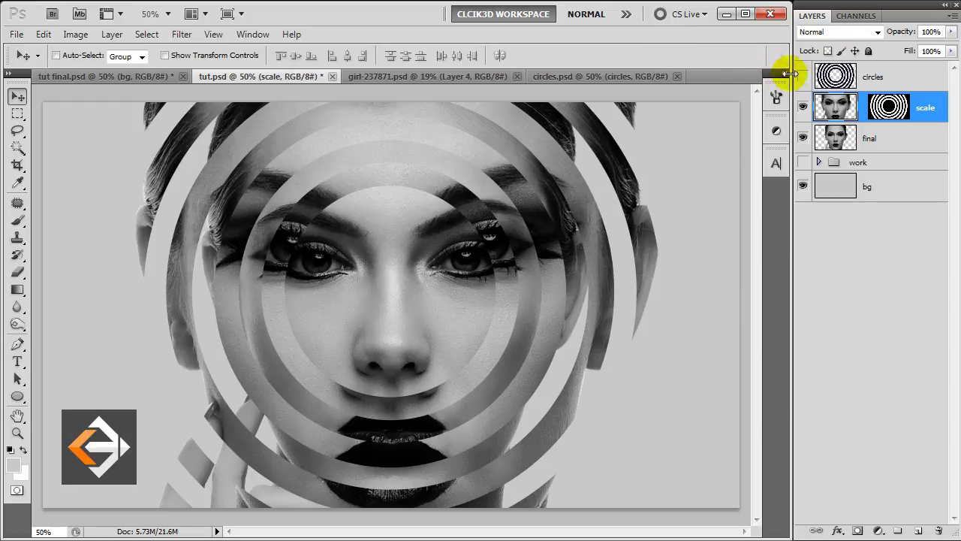
left_click(802, 79)
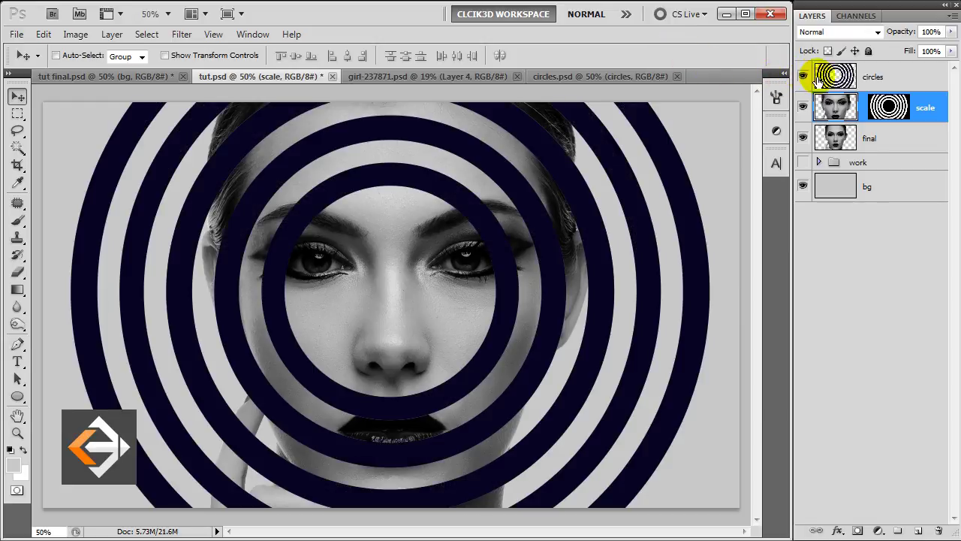
Step: Set the circles layer to 5% opacity and add an empty layer above it
left_click(875, 77)
left_click(931, 32)
left_click(906, 31)
type("5")
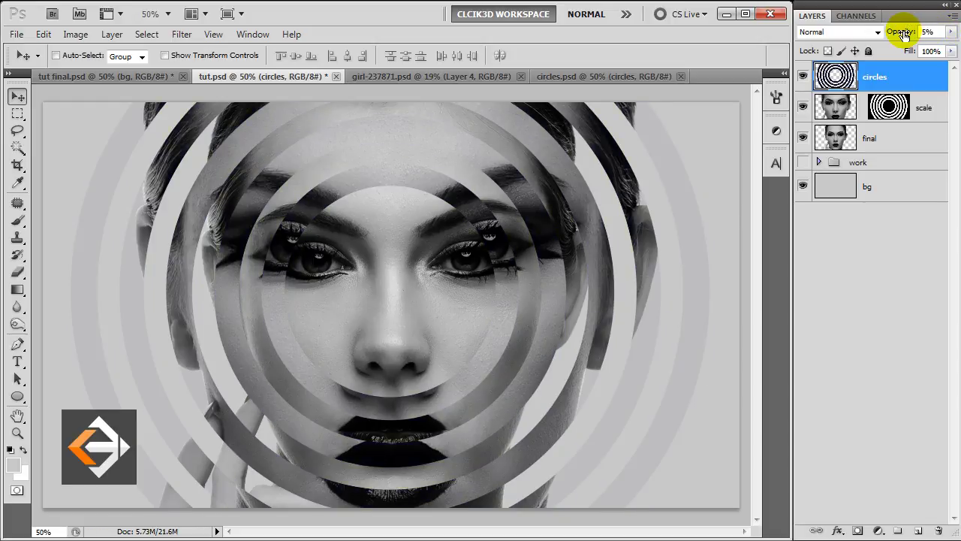
left_click(899, 81)
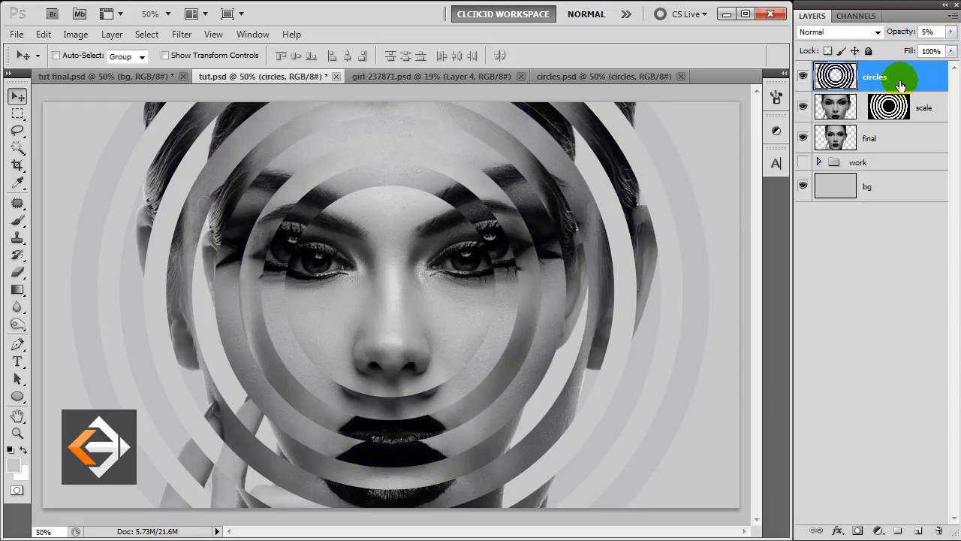
left_click(918, 532)
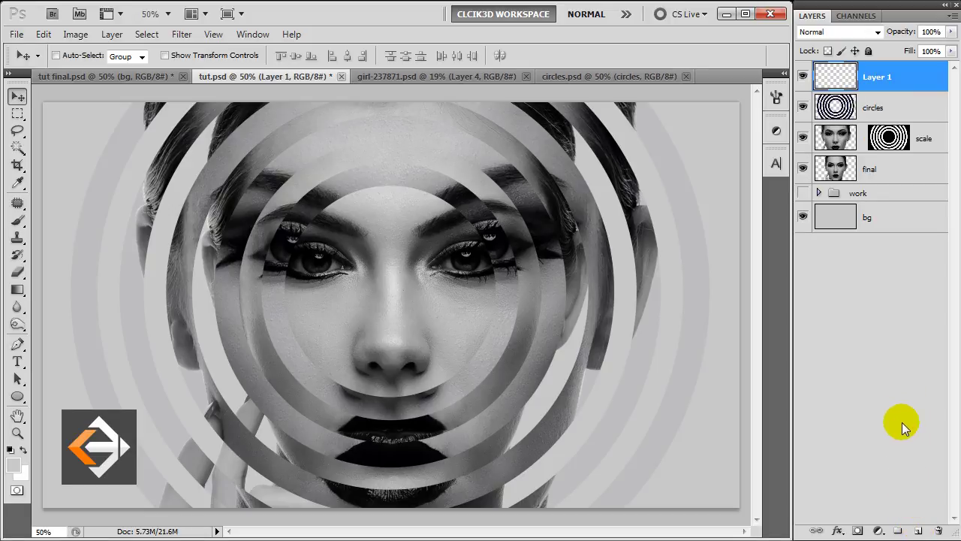
Step: Name the new layer overlay and fill it with 50% gray
left_click(872, 85)
double_click(874, 78)
type("ov")
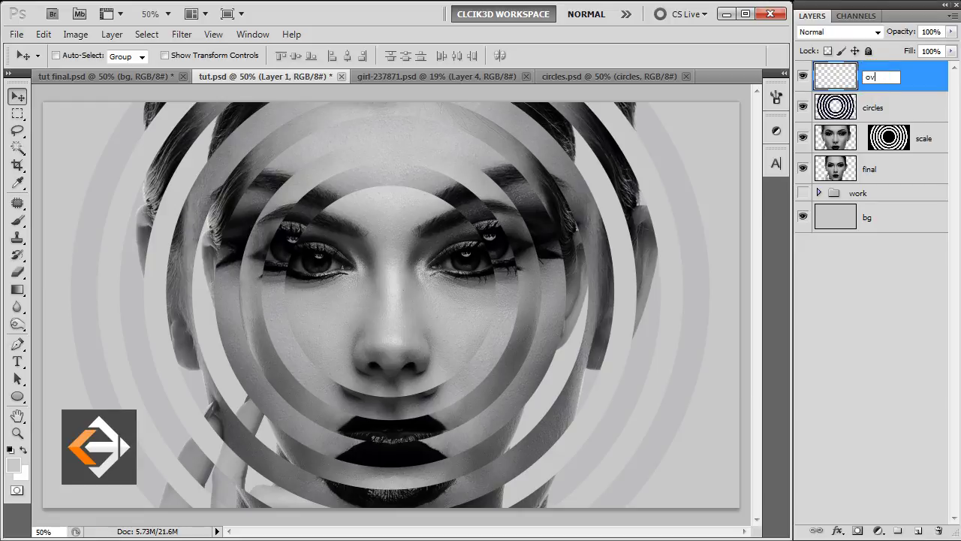
type("erlay")
key("Return")
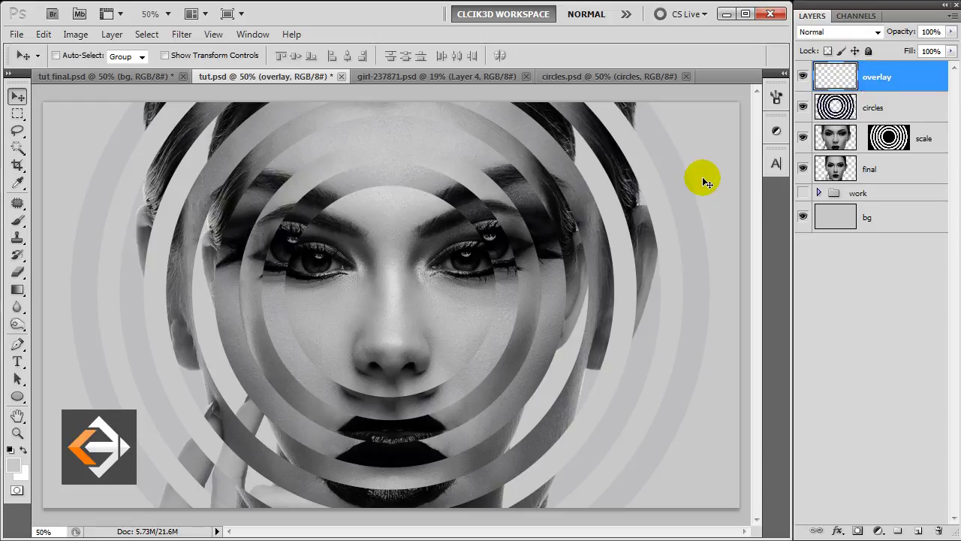
key("shift+F5")
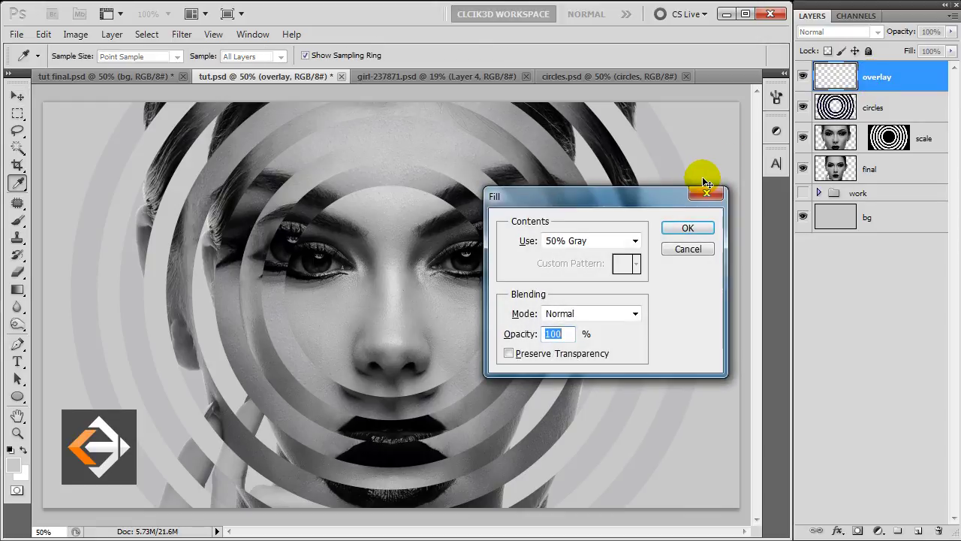
left_click(685, 227)
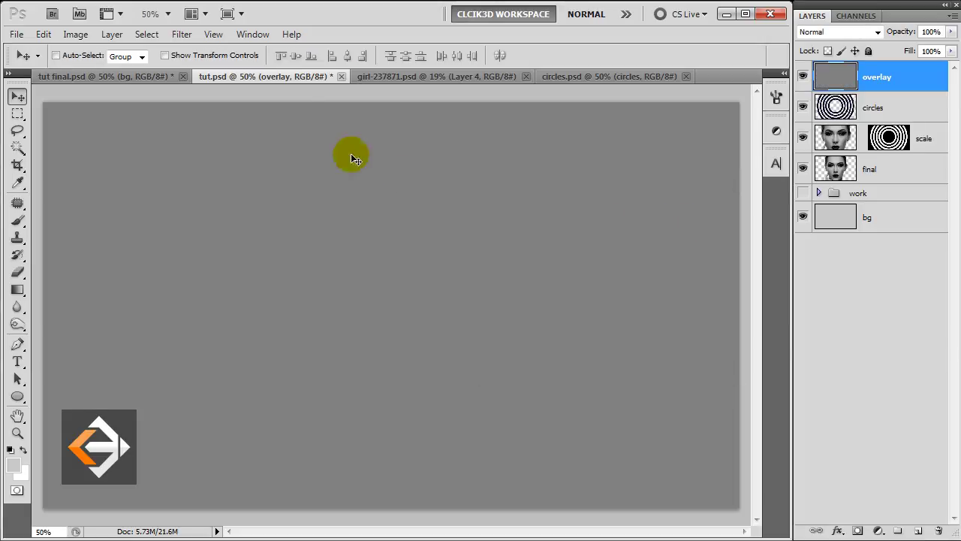
Step: Add 18.92% monochromatic Gaussian noise to overlay, then a 4.7-pixel Gaussian Blur
left_click(183, 35)
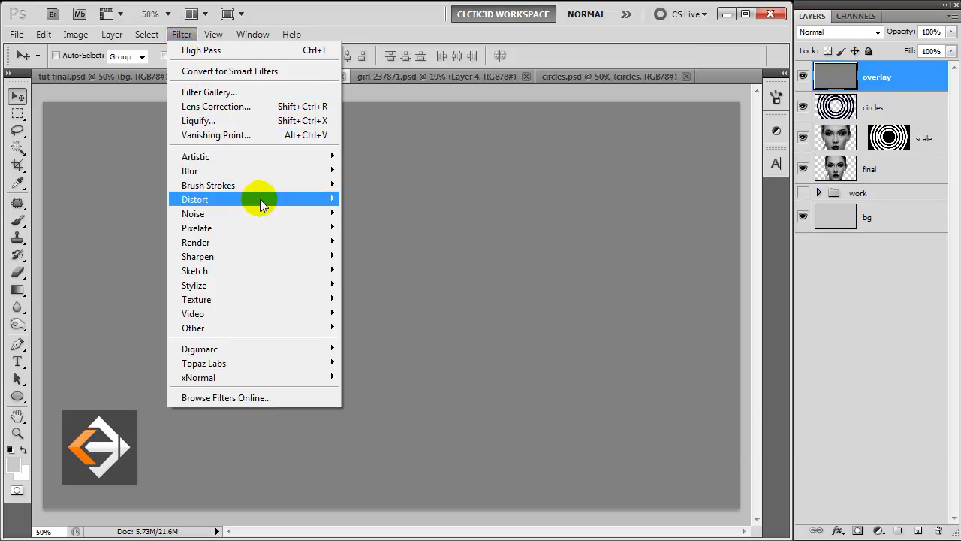
mouse_move(193, 213)
left_click(350, 212)
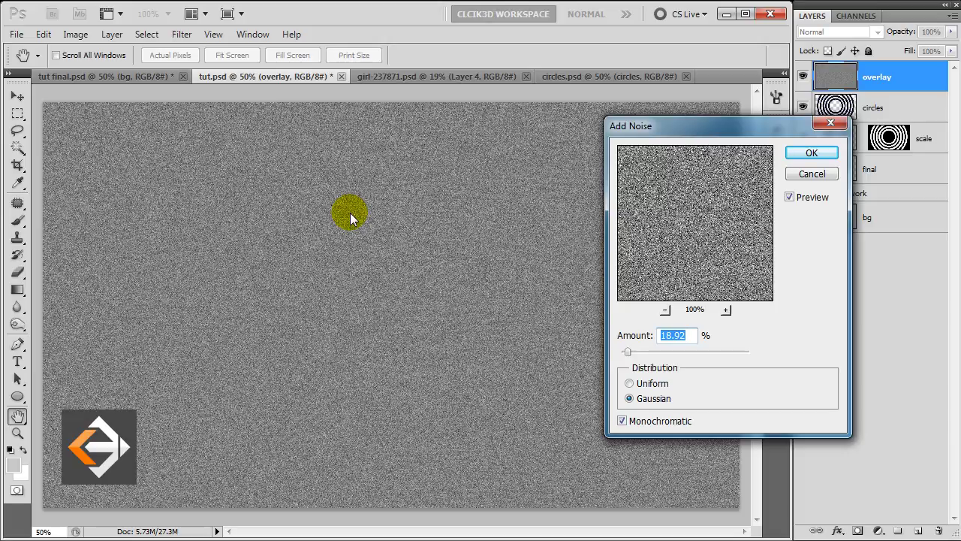
left_click(814, 153)
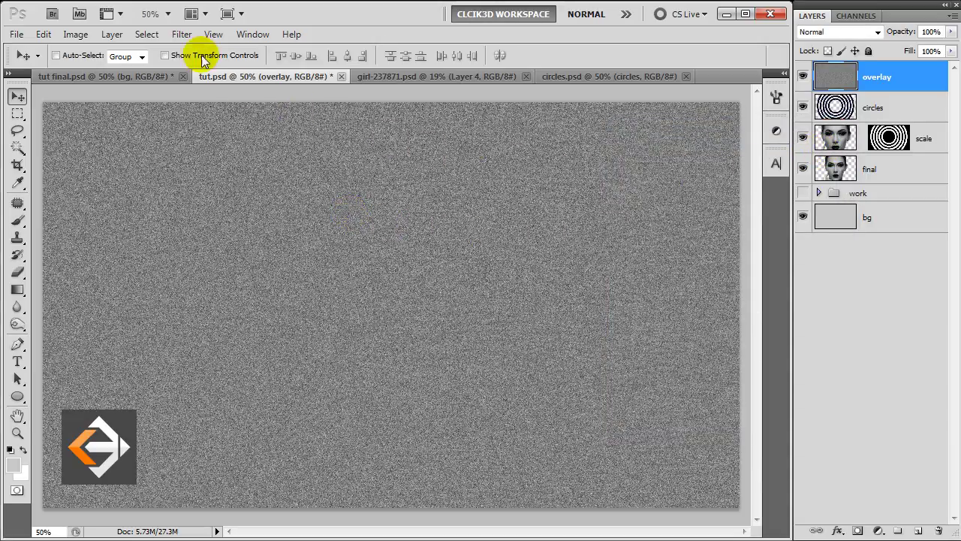
left_click(182, 34)
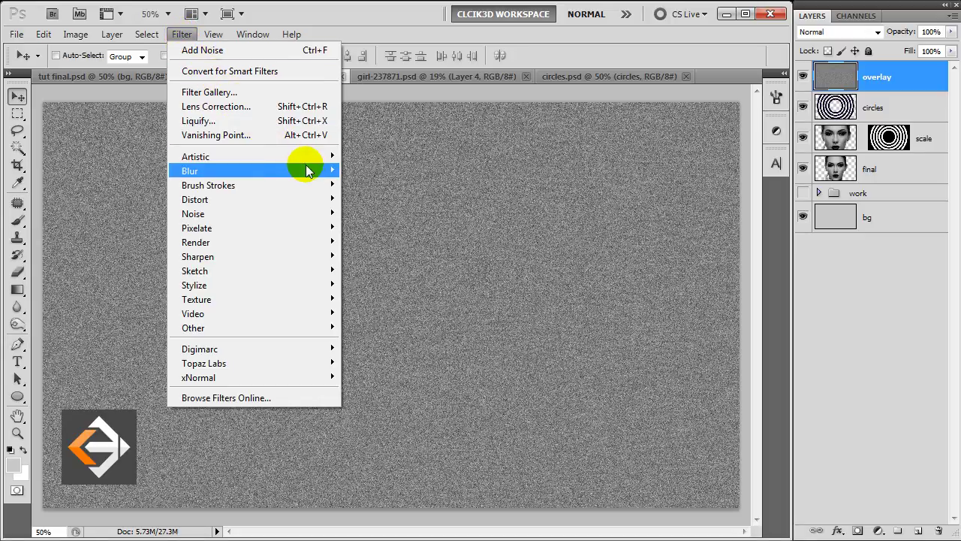
mouse_move(189, 171)
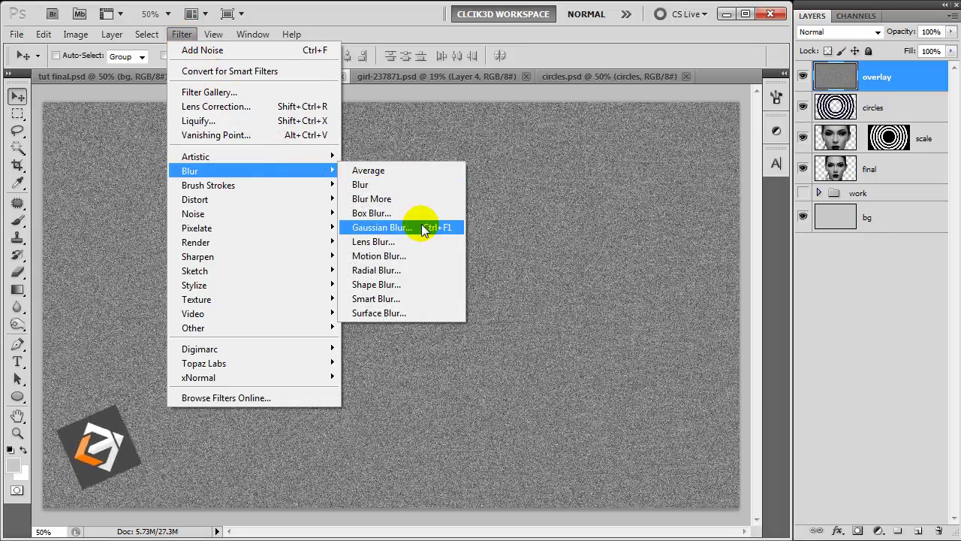
left_click(421, 224)
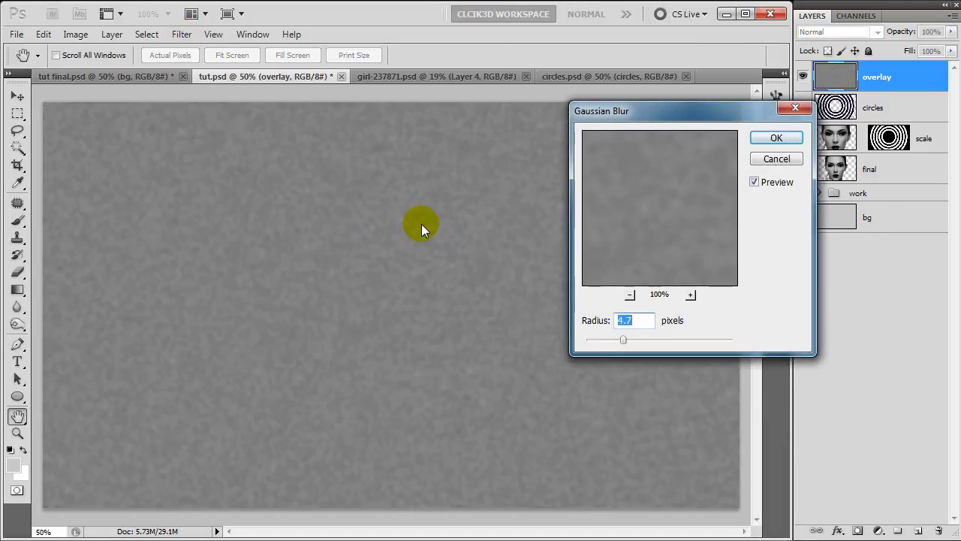
left_click(775, 138)
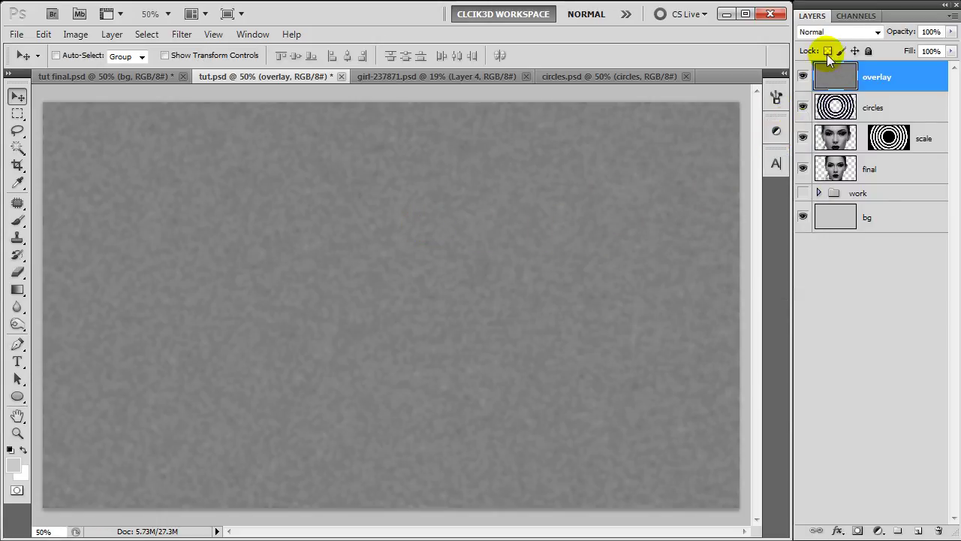
left_click(837, 34)
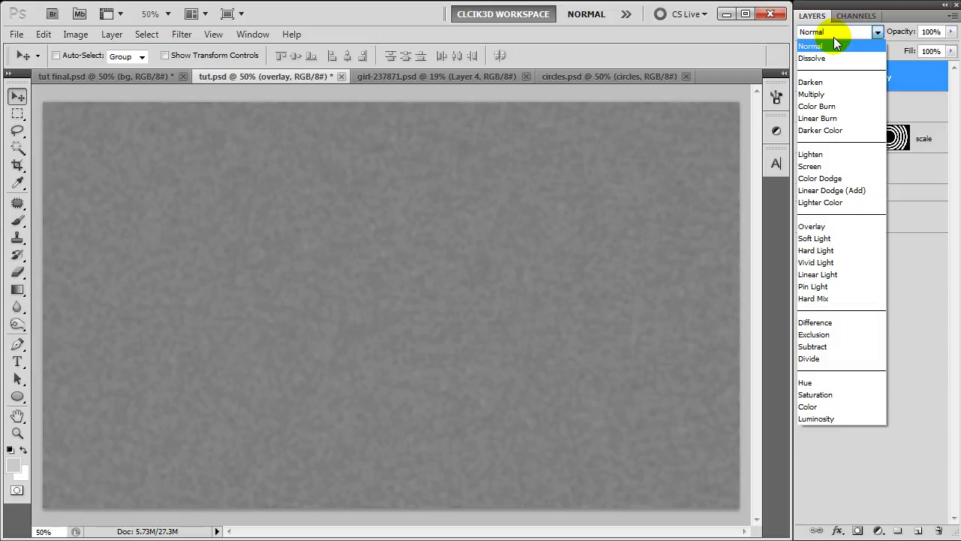
Step: Set the overlay layer to Overlay blend mode at 74% opacity
left_click(822, 226)
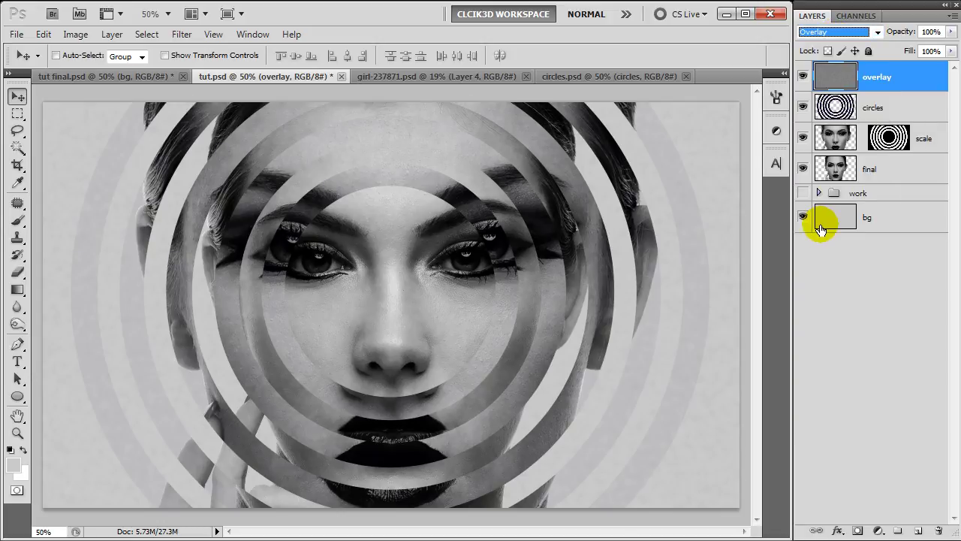
left_click(950, 32)
left_click_drag(948, 48, 935, 50)
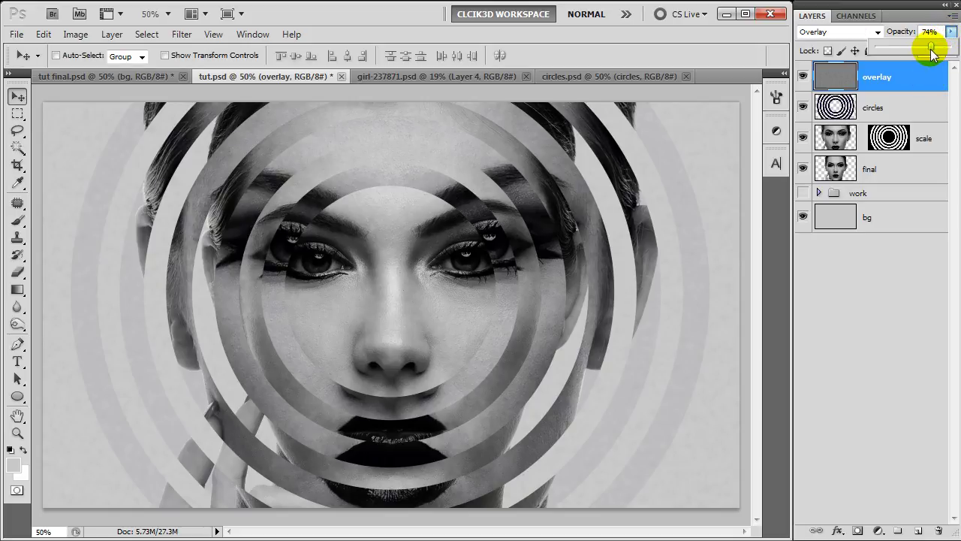
left_click(920, 83)
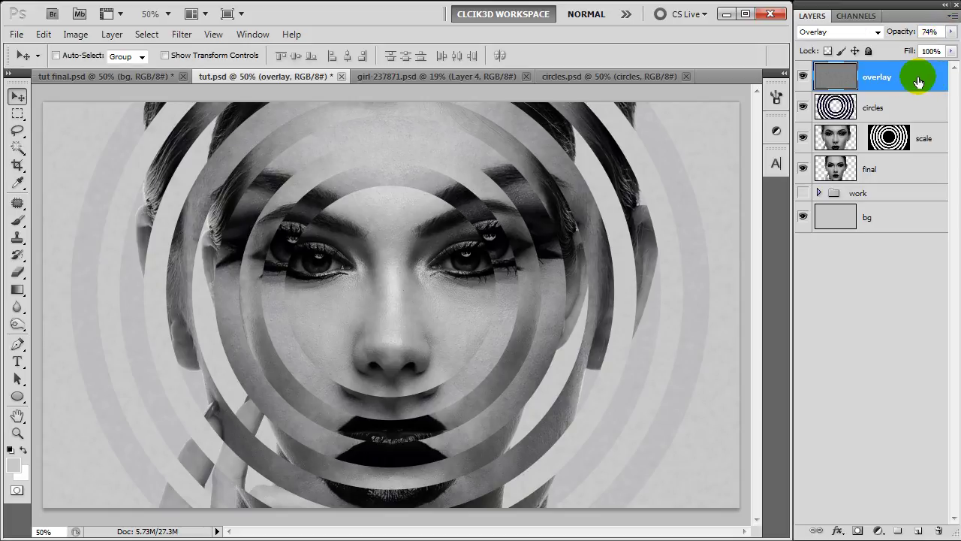
Step: Add a Gradient Map adjustment layer using the dark-to-white gradient preset
left_click(879, 529)
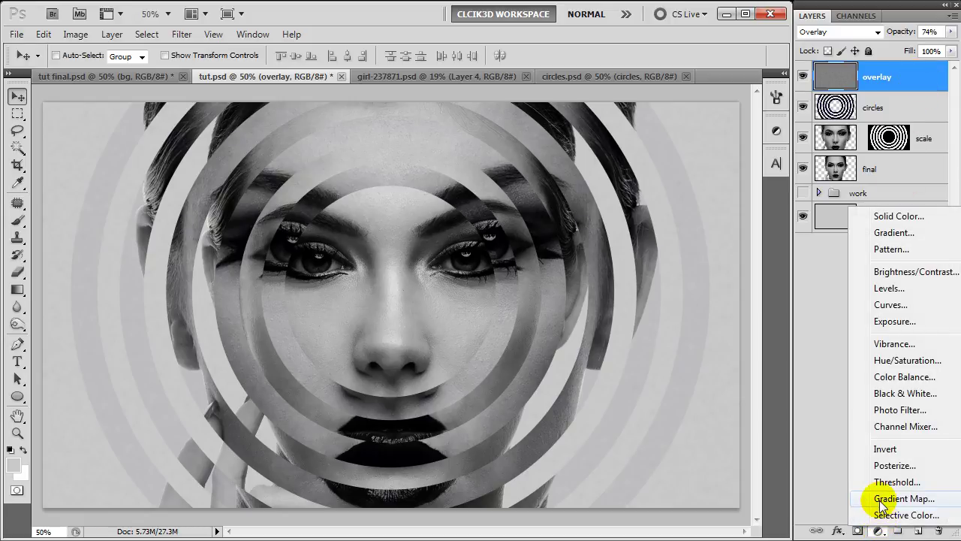
left_click(883, 499)
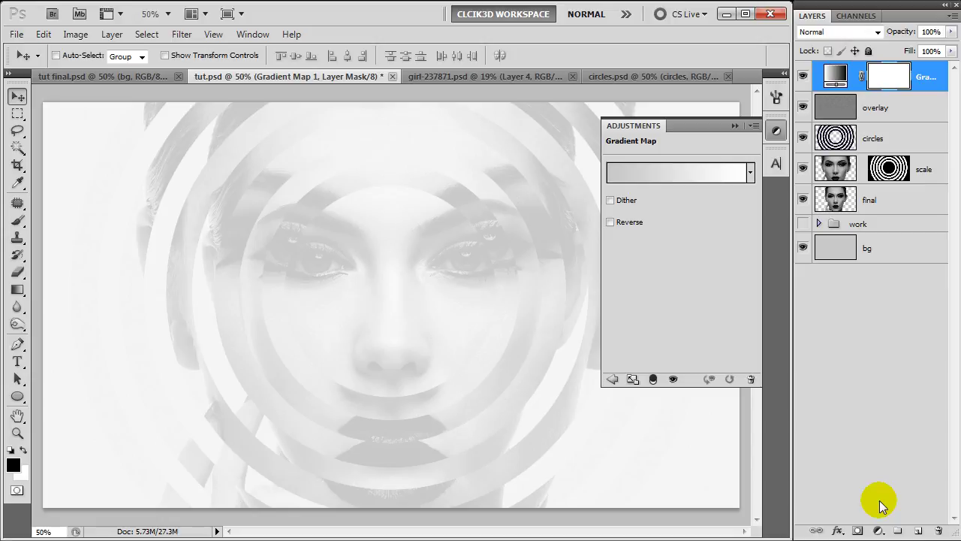
left_click(673, 173)
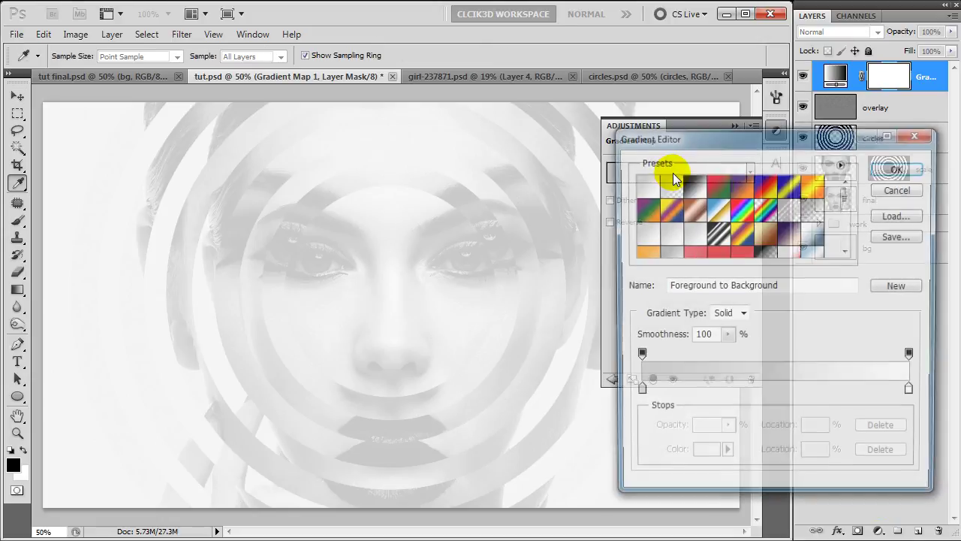
left_click_drag(850, 202, 850, 244)
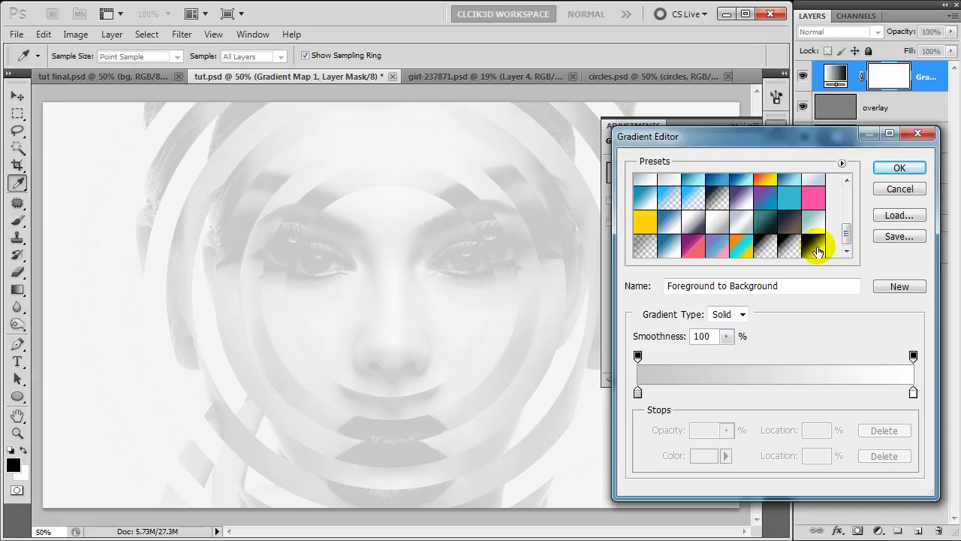
left_click(819, 246)
left_click(899, 168)
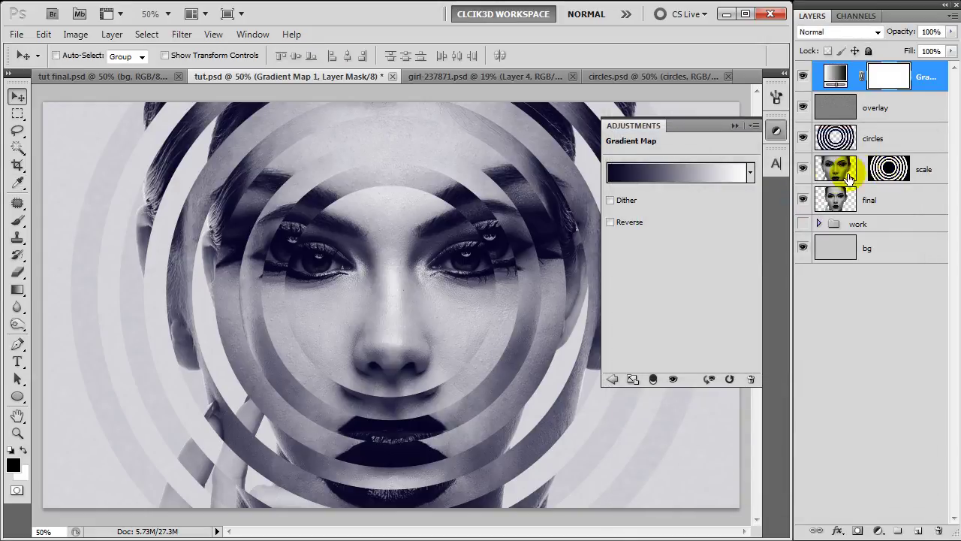
left_click(734, 127)
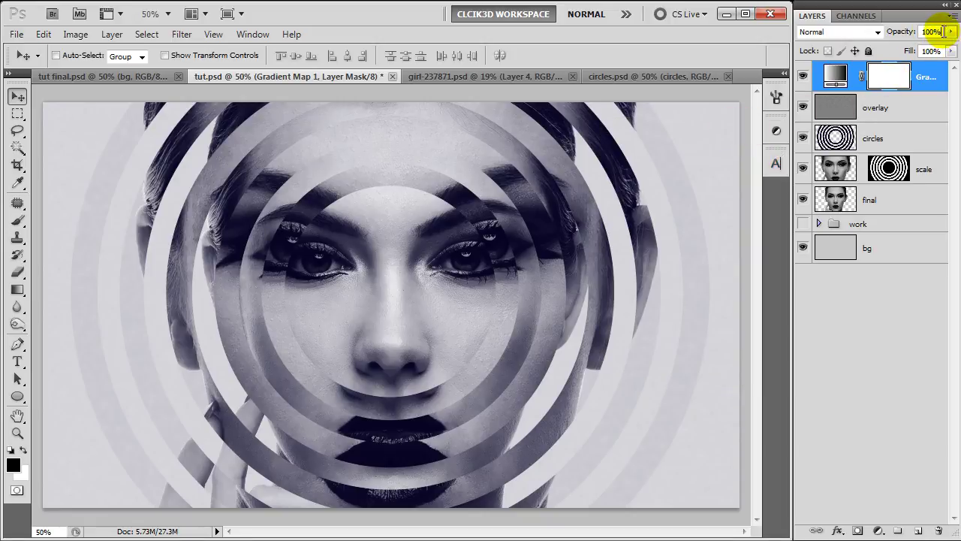
Step: Lower the Gradient Map to 40% opacity and stamp all visible layers into a merged layer
left_click(898, 33)
type("40")
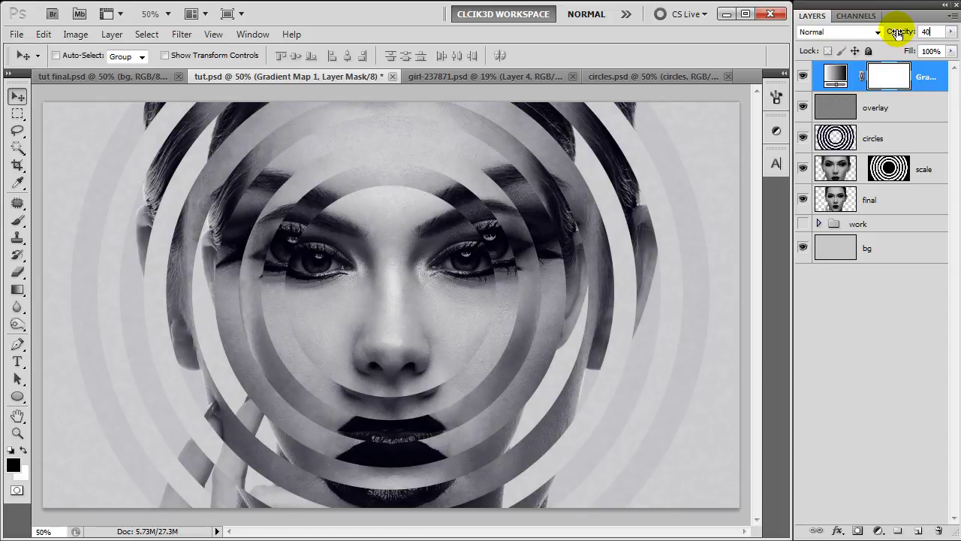
left_click(922, 75)
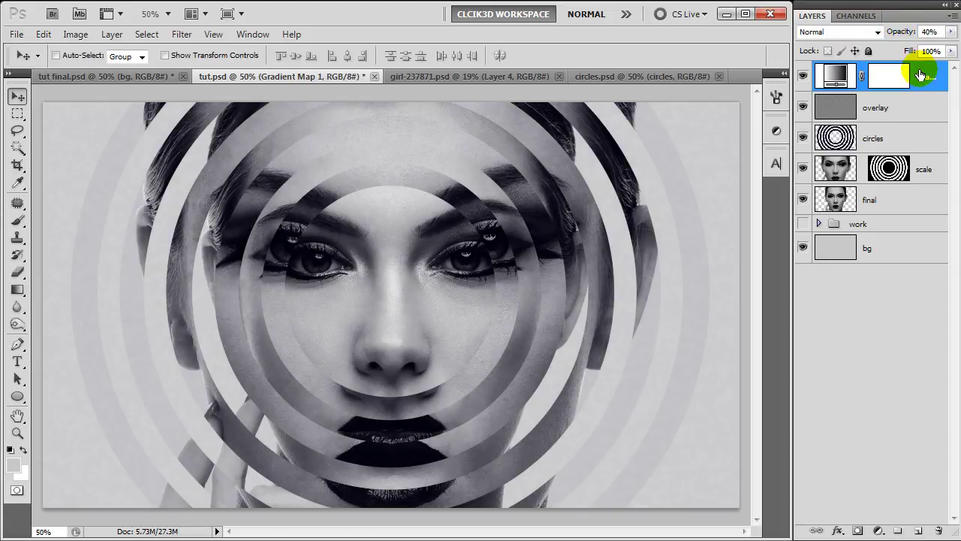
key("ctrl+shift+alt+e")
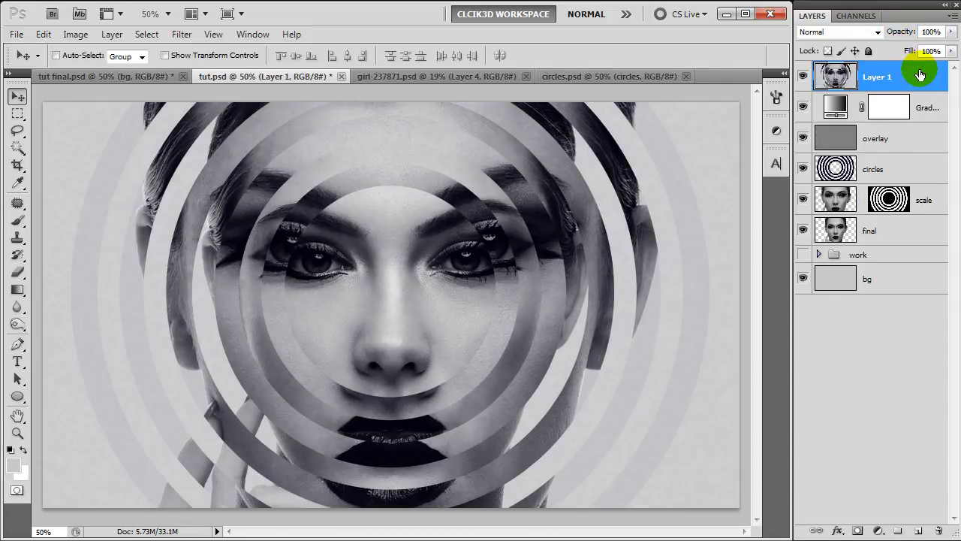
Step: Set the merged Layer 1 to Linear Light and apply a 0.5-pixel High Pass filter
left_click(877, 33)
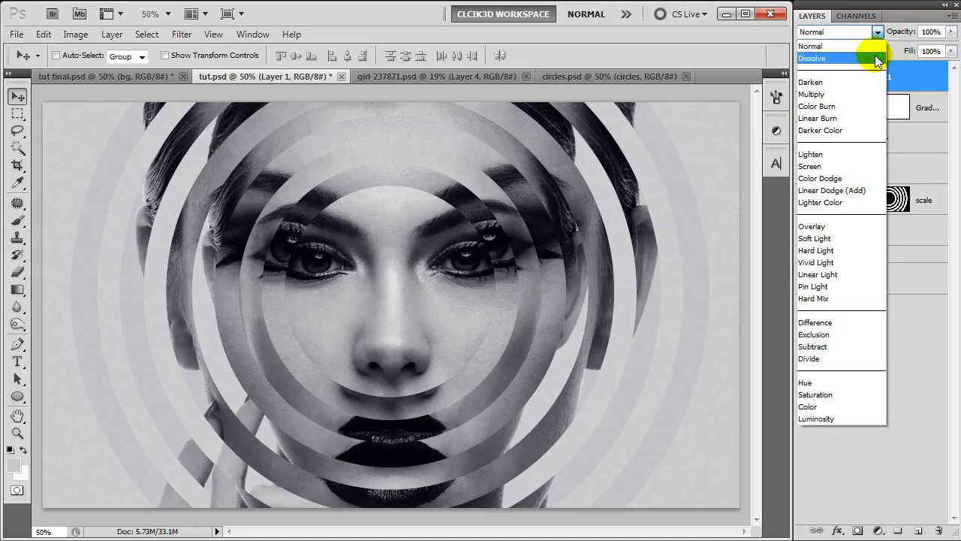
left_click(850, 275)
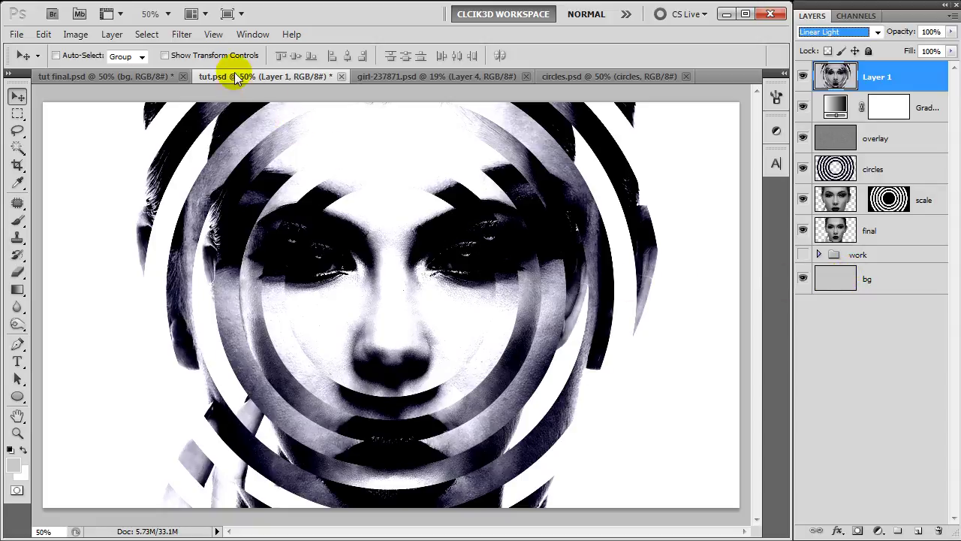
left_click(182, 34)
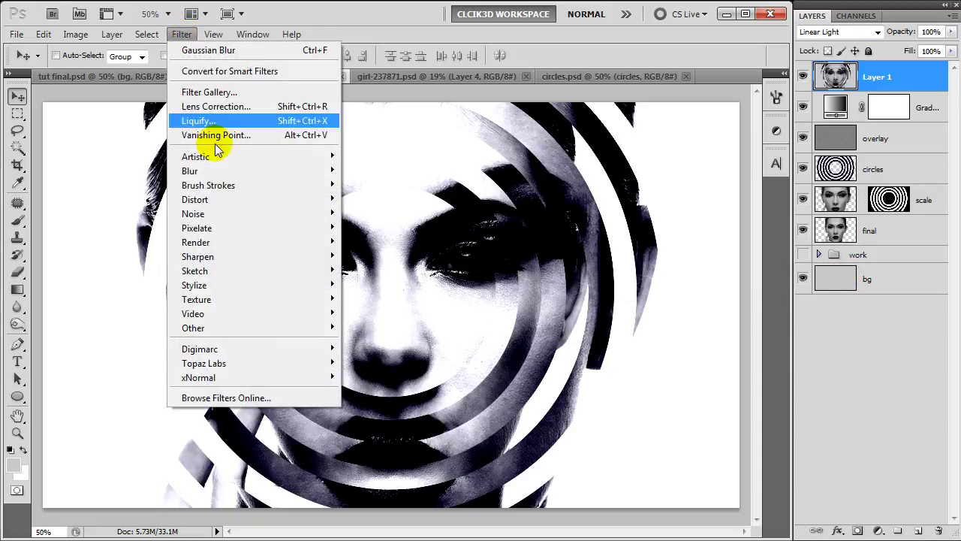
mouse_move(193, 327)
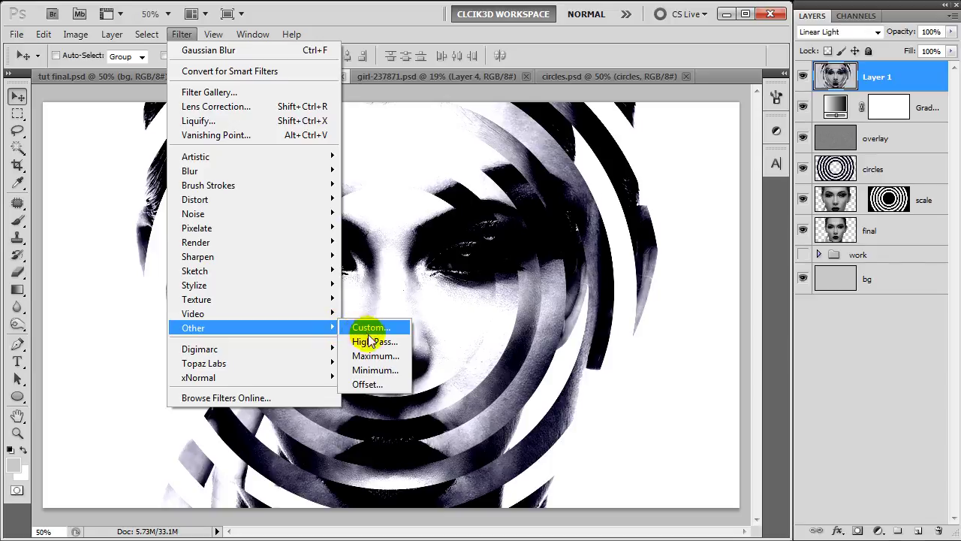
left_click(371, 342)
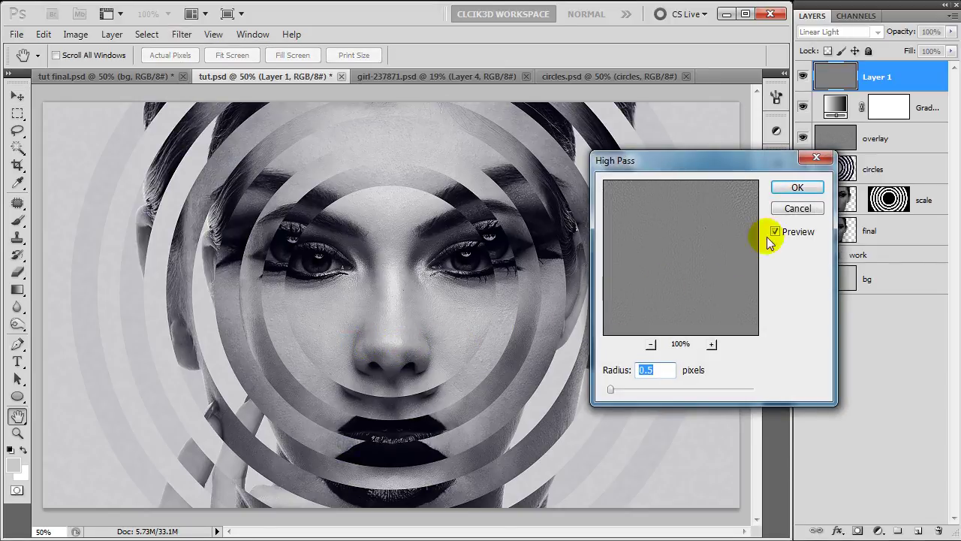
left_click(807, 188)
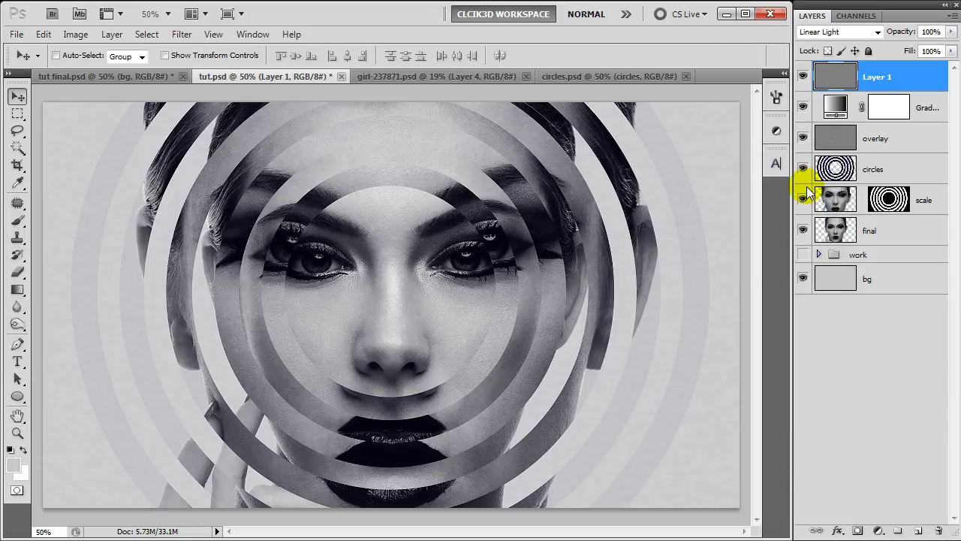